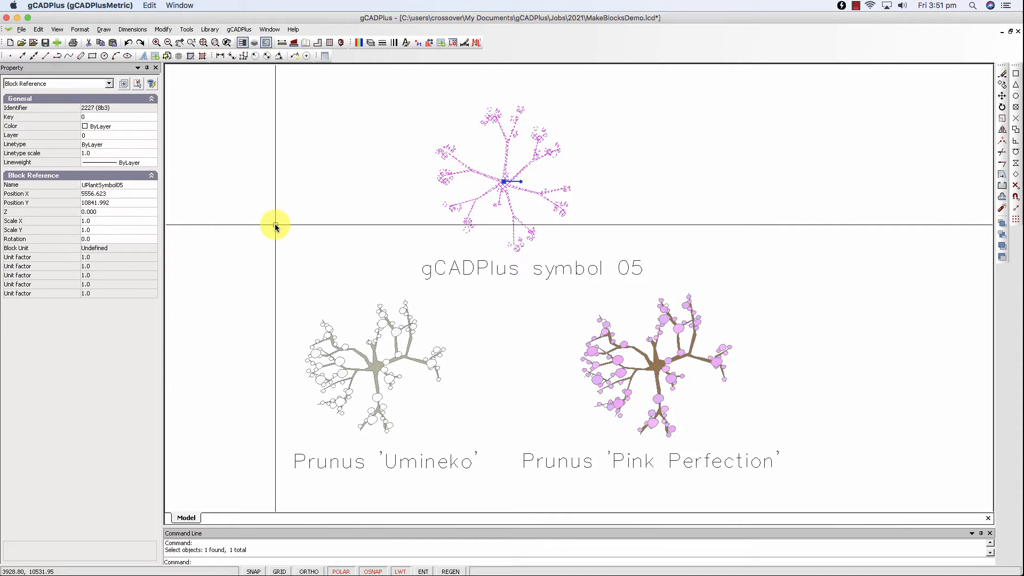
- Turn on the L-PLNT-CONSTRUCTION layer and check the properties of the circle around the Prunus 'Pink Perfection' symbol
key("Escape")
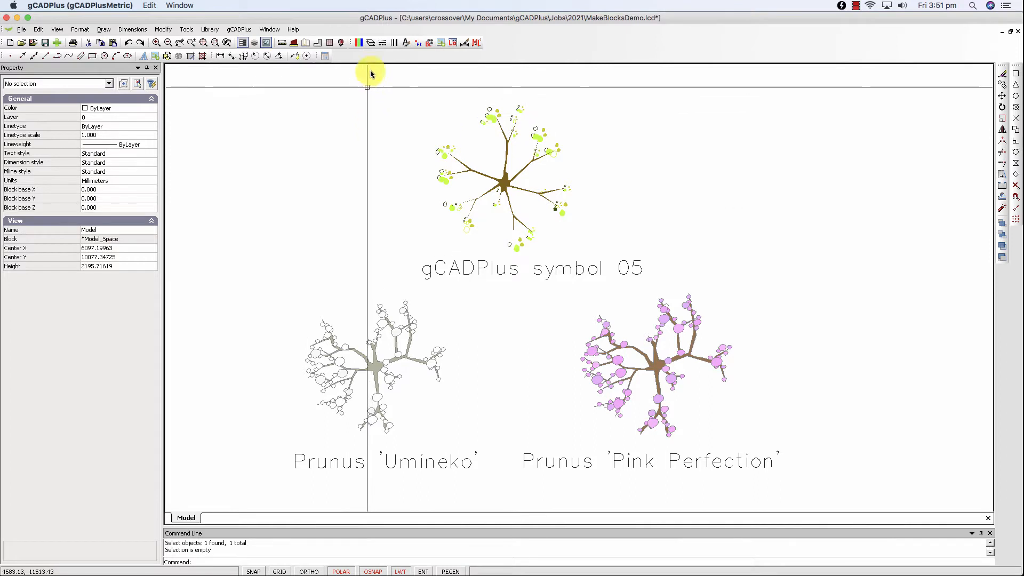
left_click(370, 43)
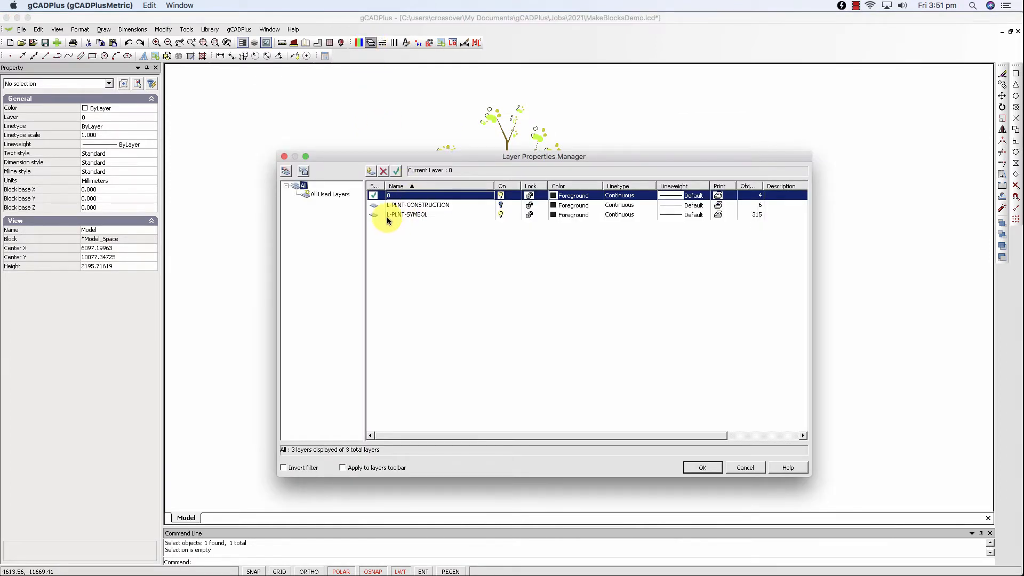
left_click(500, 205)
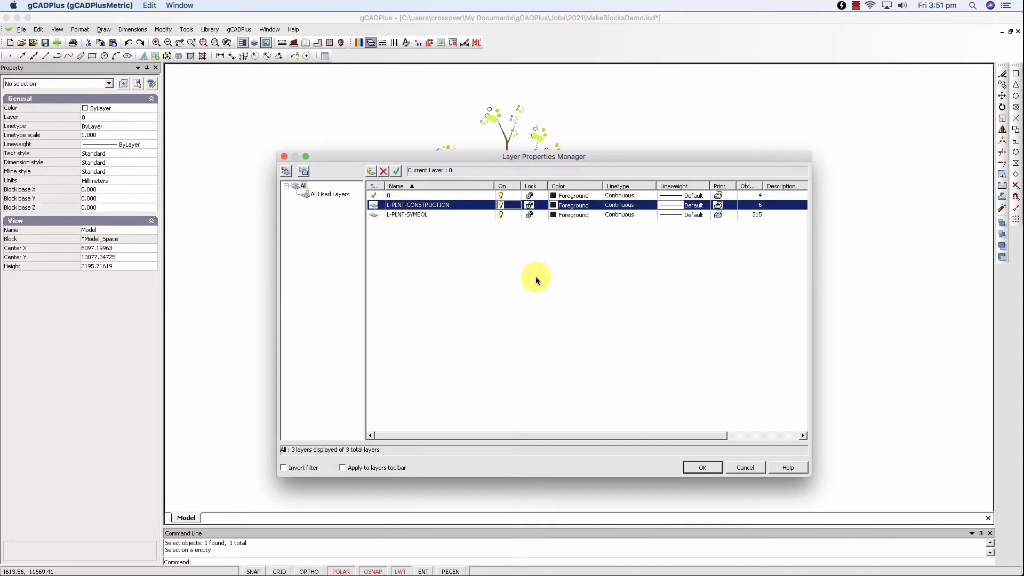
left_click(702, 467)
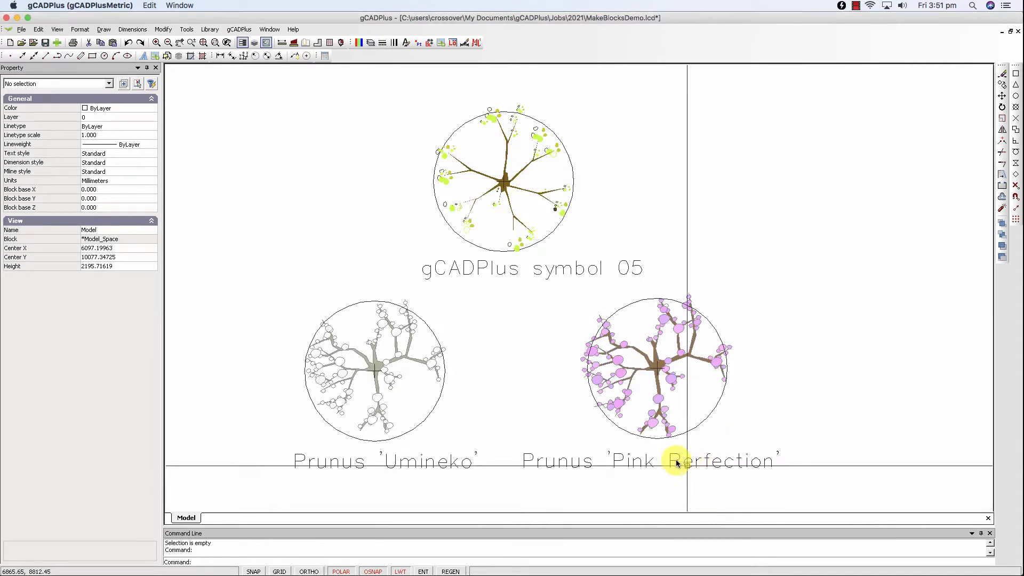
left_click(629, 302)
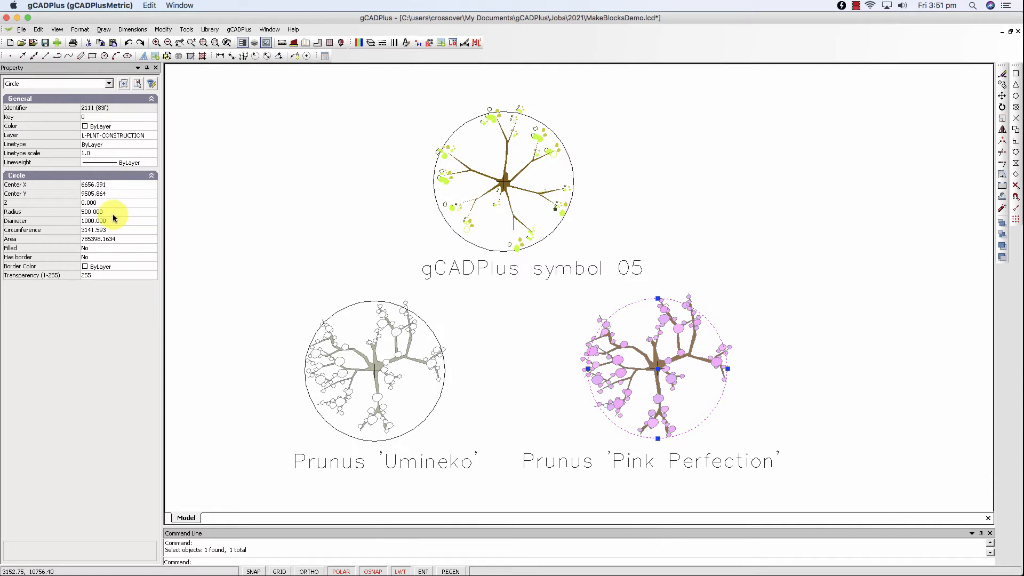
key("Escape")
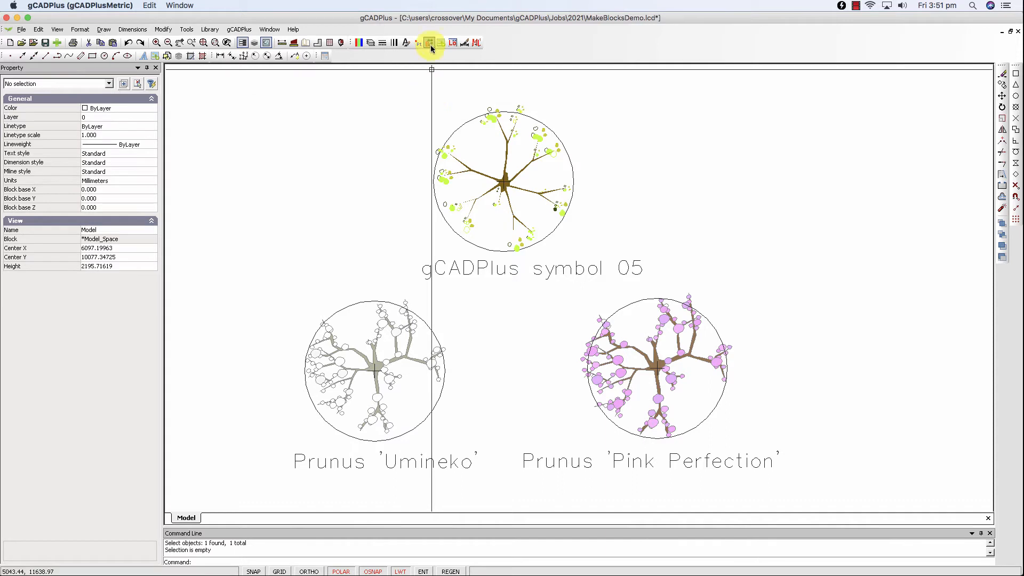
- Turn off the L-PLNT-SYMBOL layer to view only the construction circles, and turn it back on
left_click(370, 43)
left_click(501, 215)
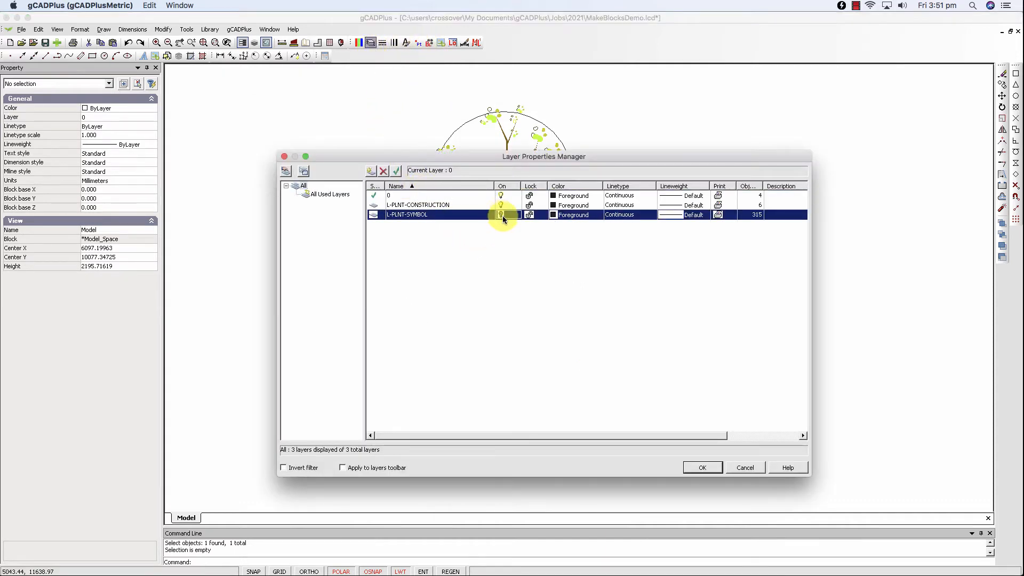
left_click(703, 467)
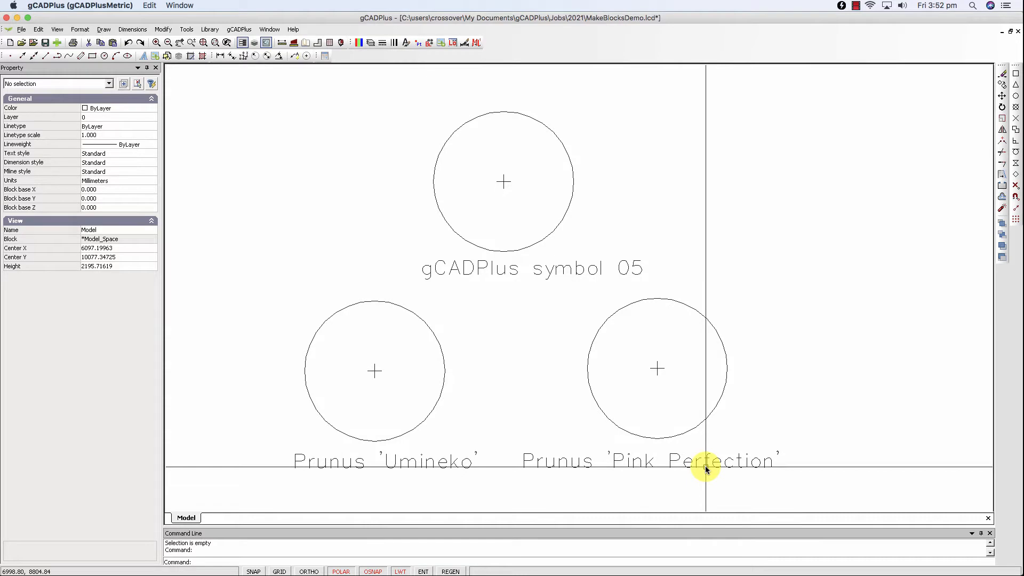
left_click(371, 42)
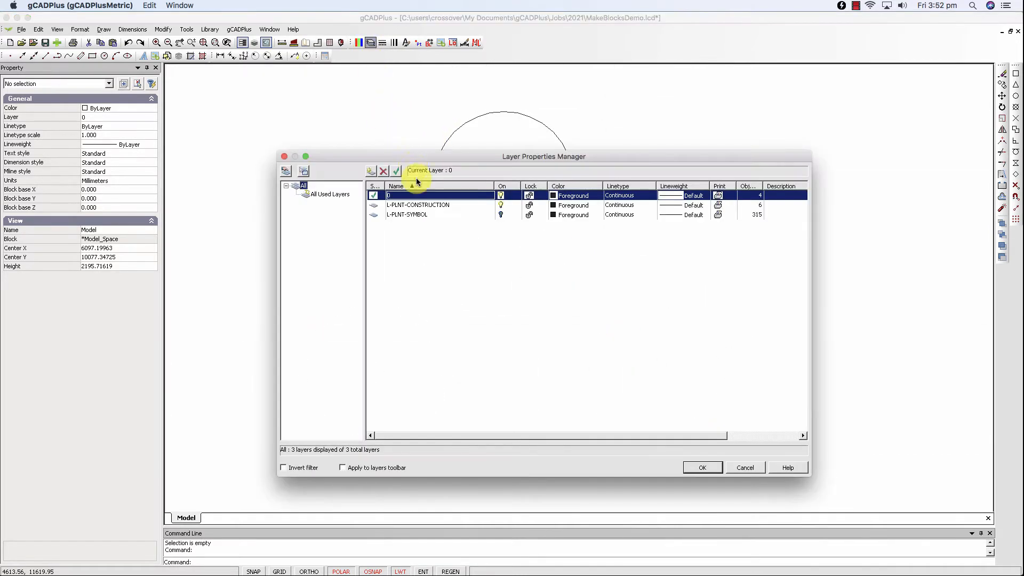
left_click(502, 215)
left_click(701, 468)
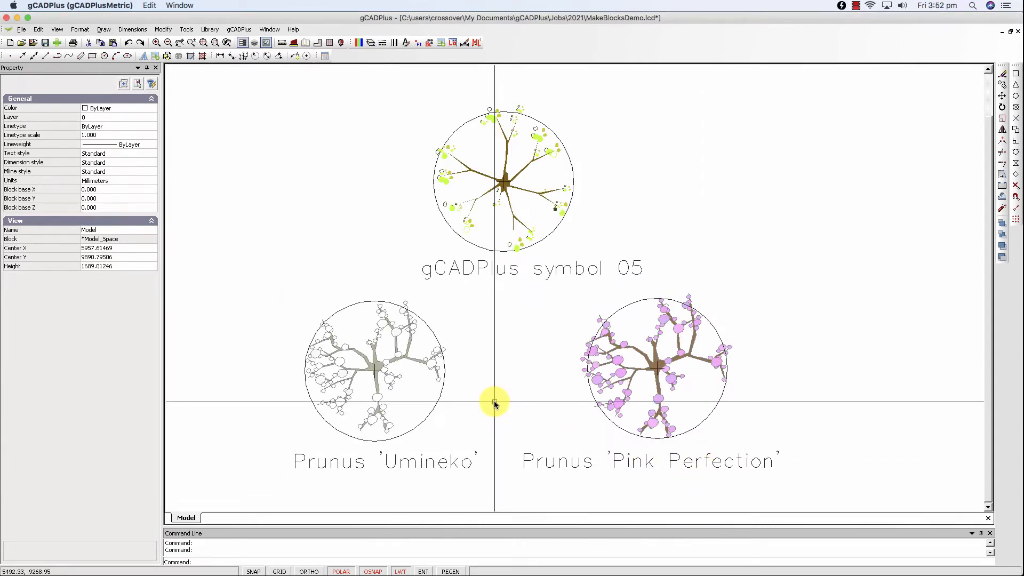
- Examine the properties of the branch polyline and a blossom polyline in the Prunus 'Umineko' symbol
scroll(491, 402, "up", 3)
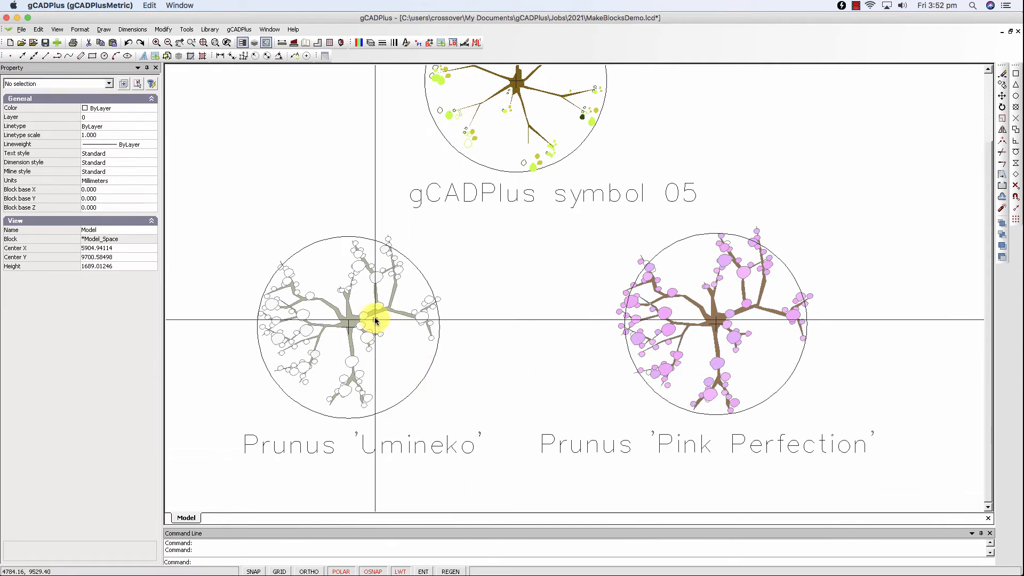
left_click(373, 317)
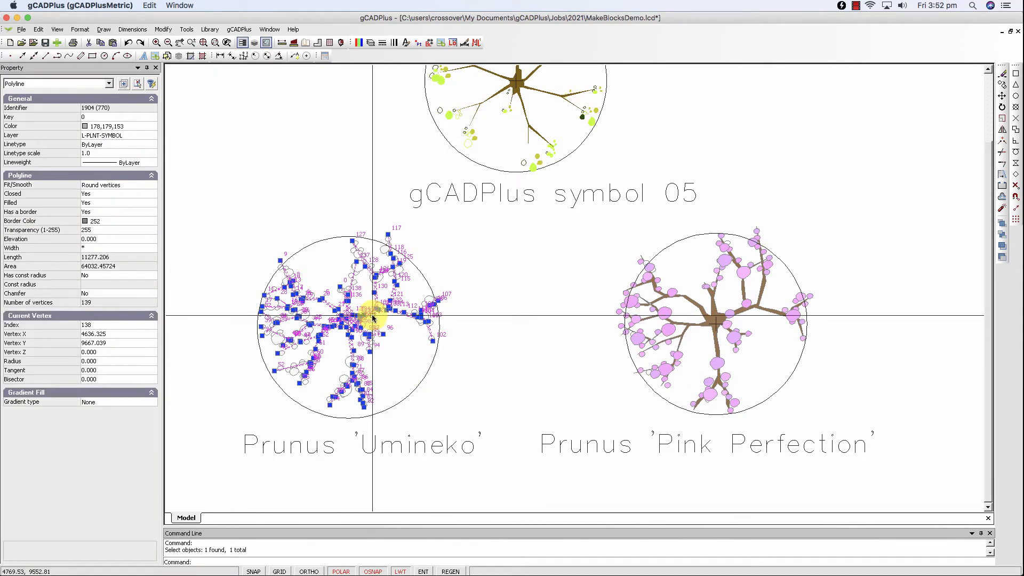
key("Escape")
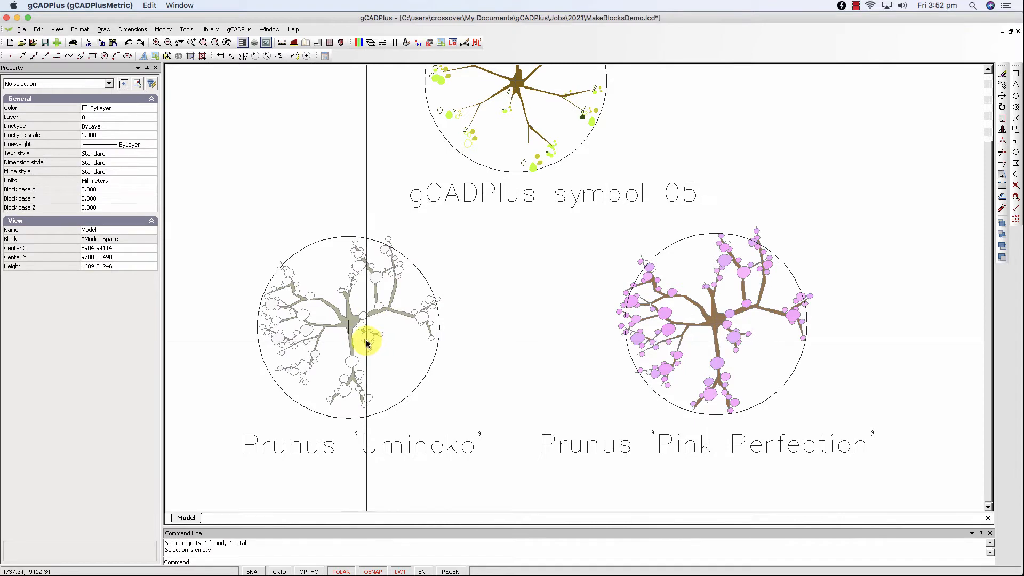
left_click(352, 316)
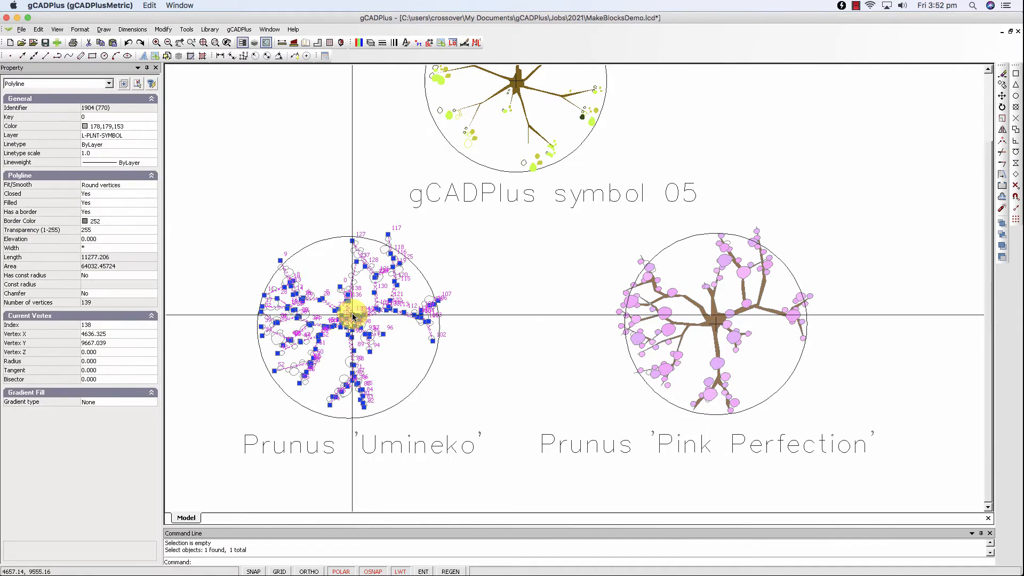
key("Escape")
left_click(365, 343)
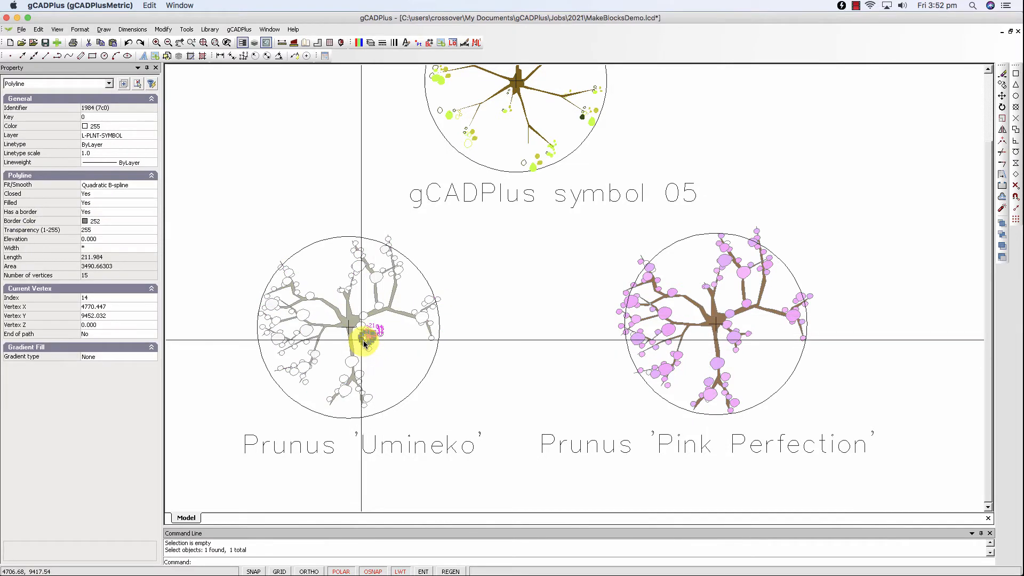
key("Escape")
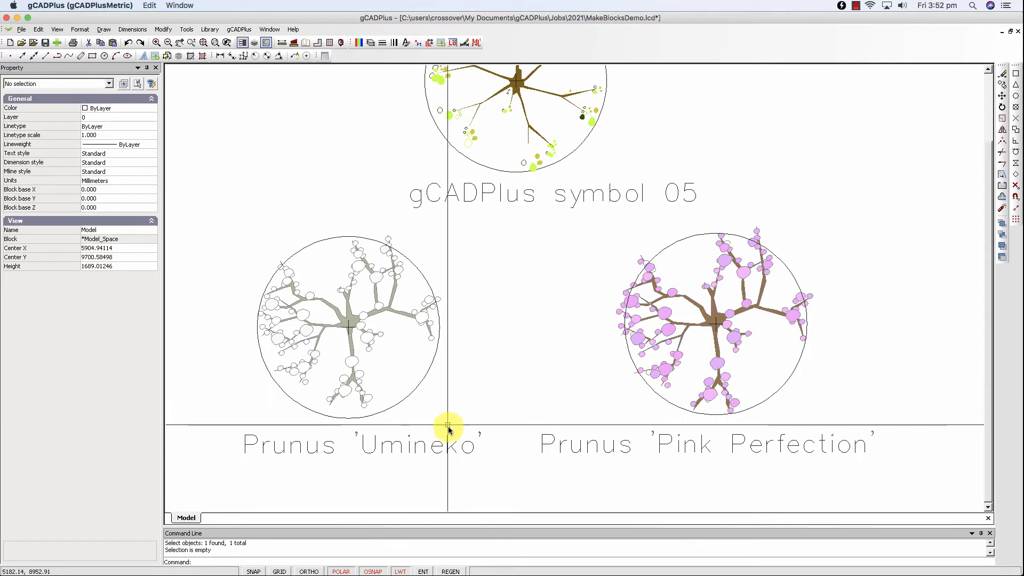
- Convert the Prunus 'Umineko' symbol and its circle into a block named Prunus Umineko, with the base point at the circle's centre
left_click_drag(451, 425, 241, 229)
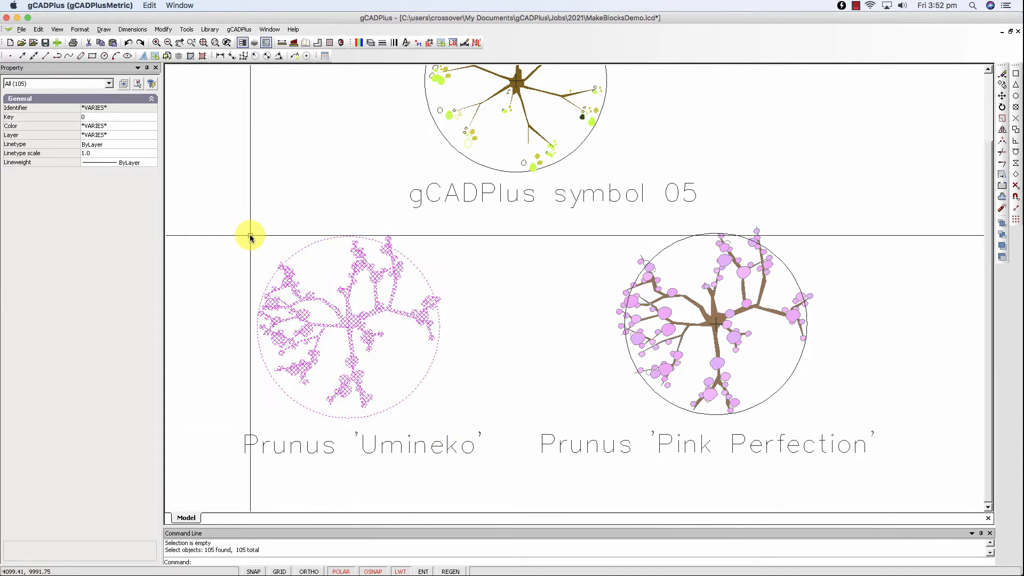
right_click(248, 237)
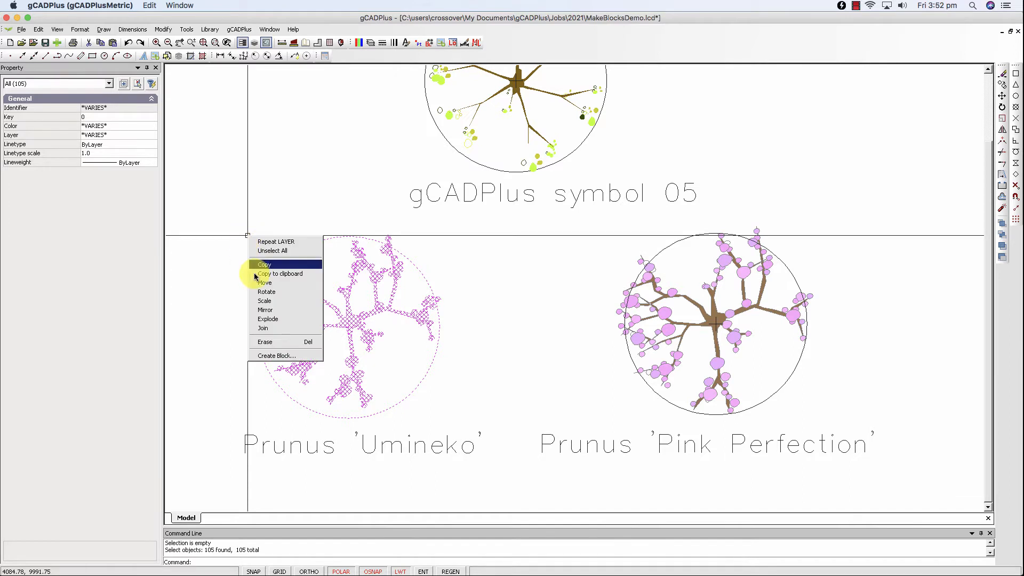
left_click(276, 358)
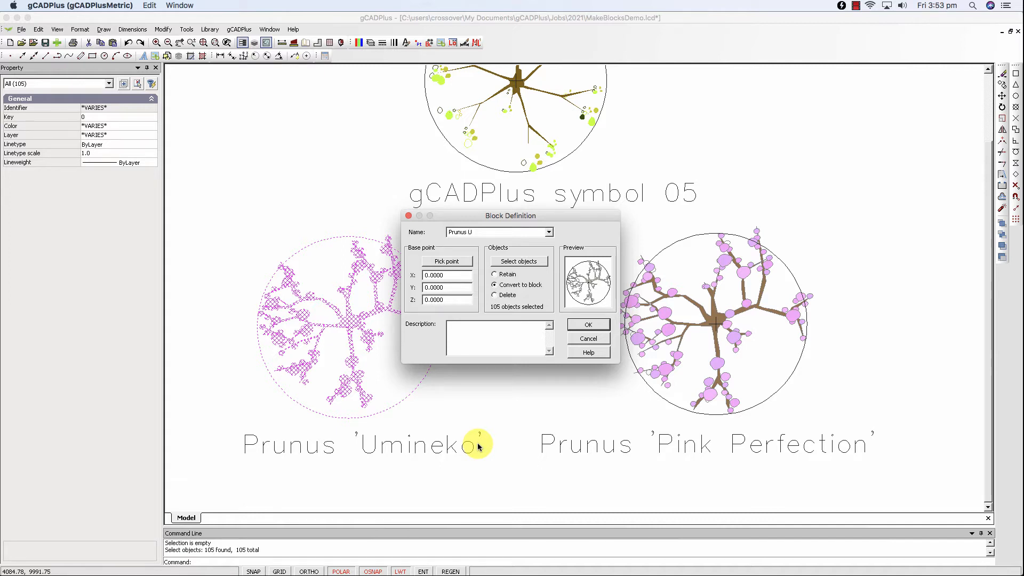
type("mineko")
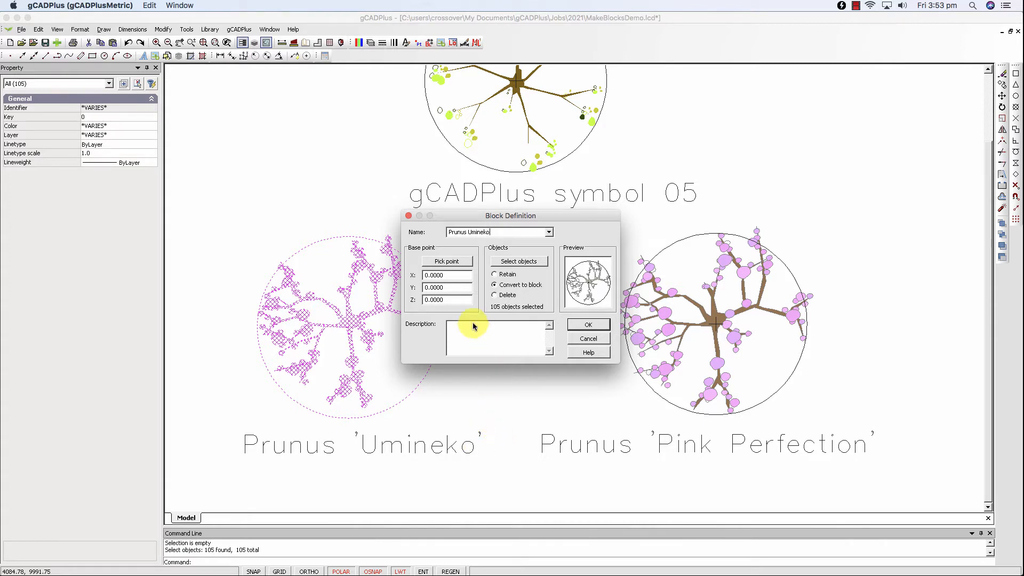
left_click(446, 261)
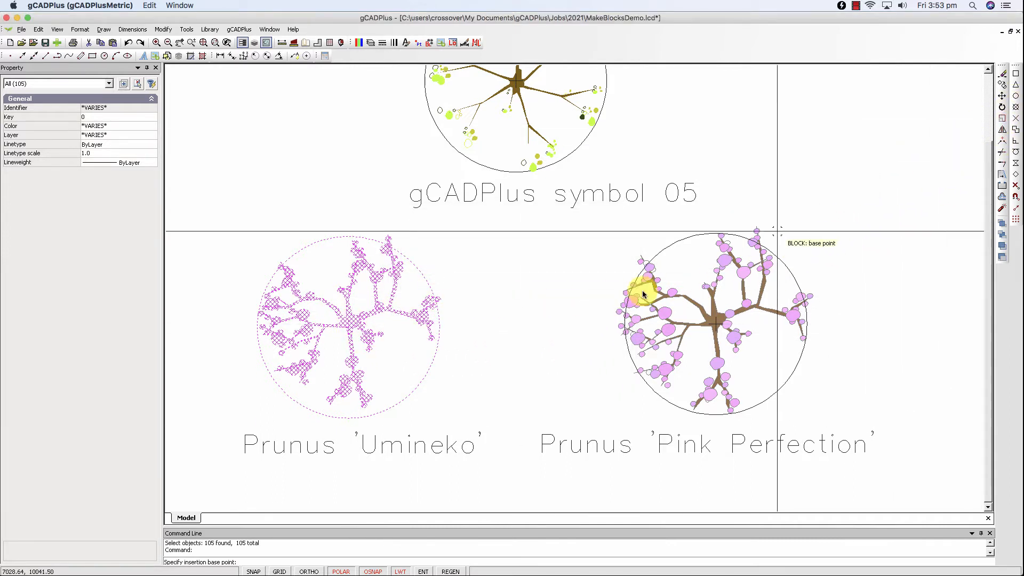
left_click(421, 271)
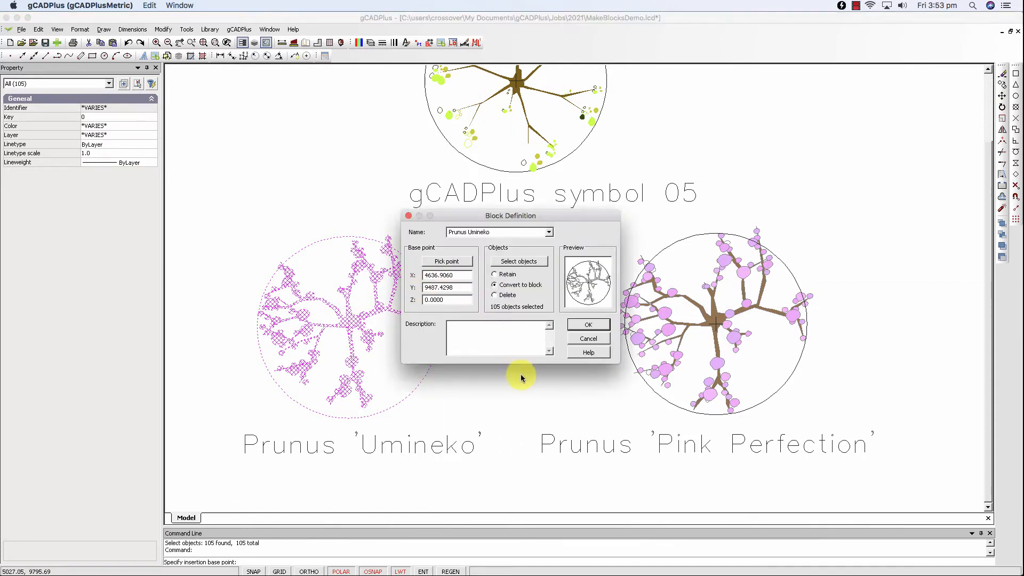
left_click(586, 325)
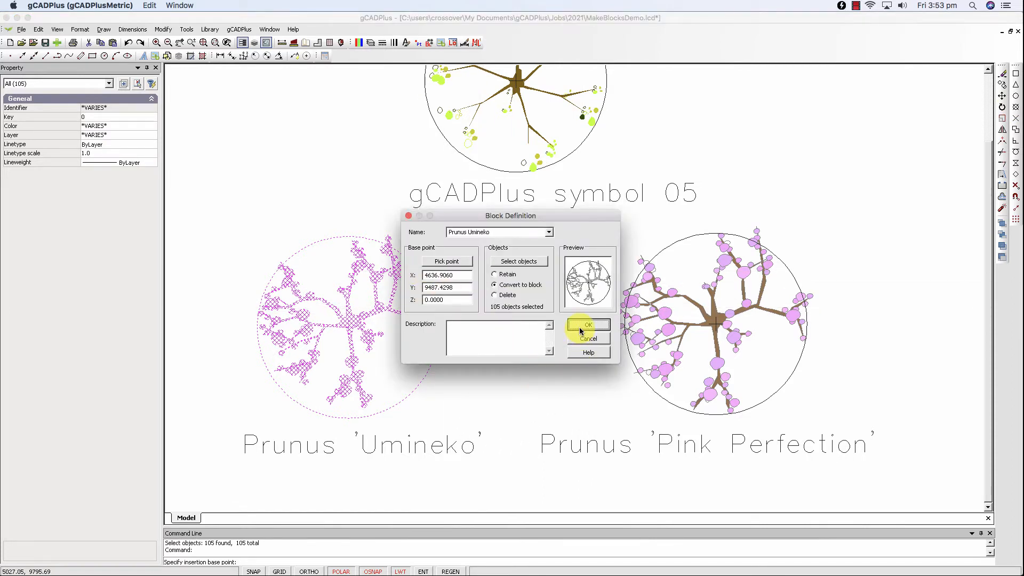
left_click(361, 327)
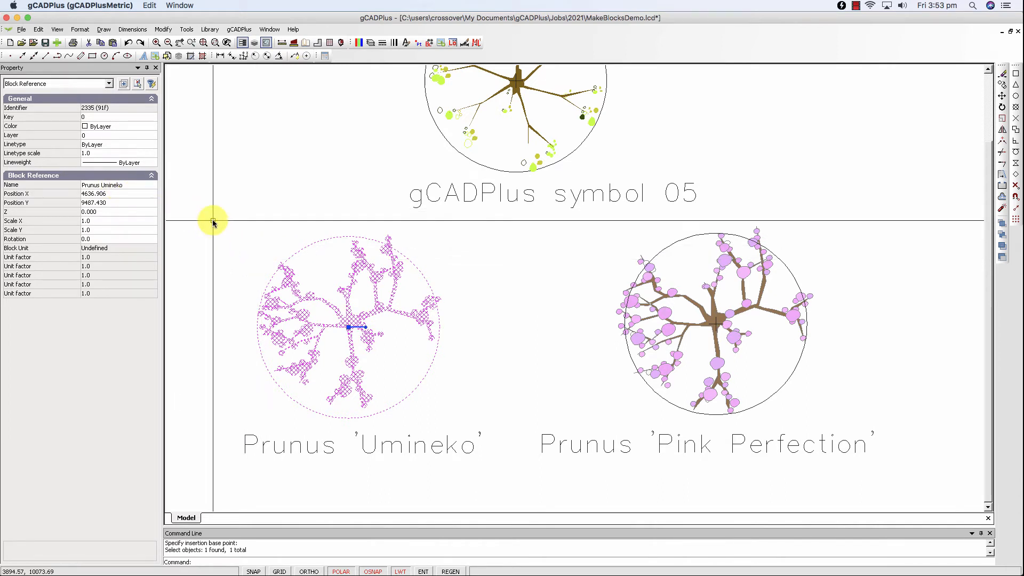
key("Escape")
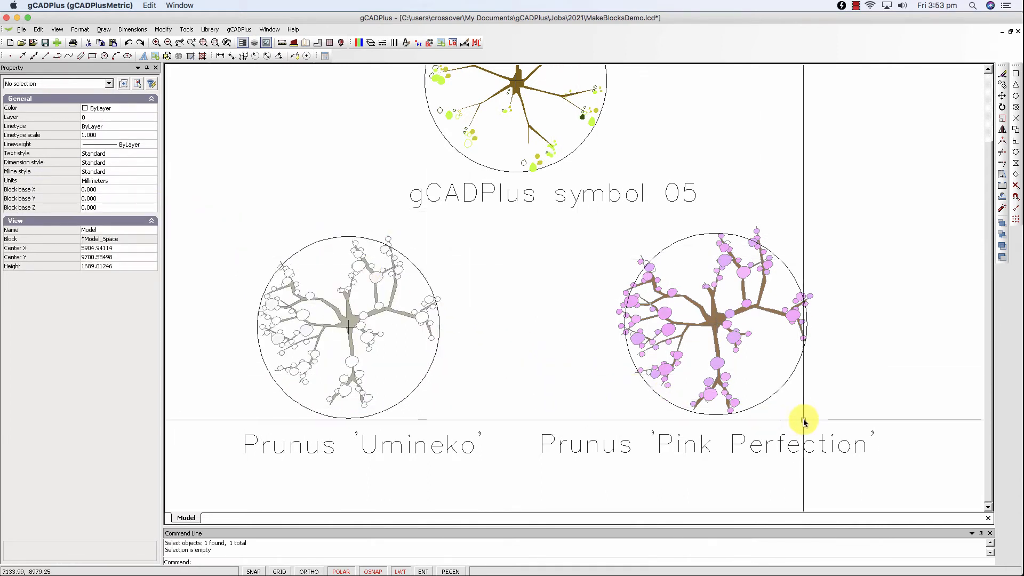
- Start a block definition from the Prunus 'Pink Perfection' symbol and its circle, setting the base point at the circle's centre
left_click(827, 423)
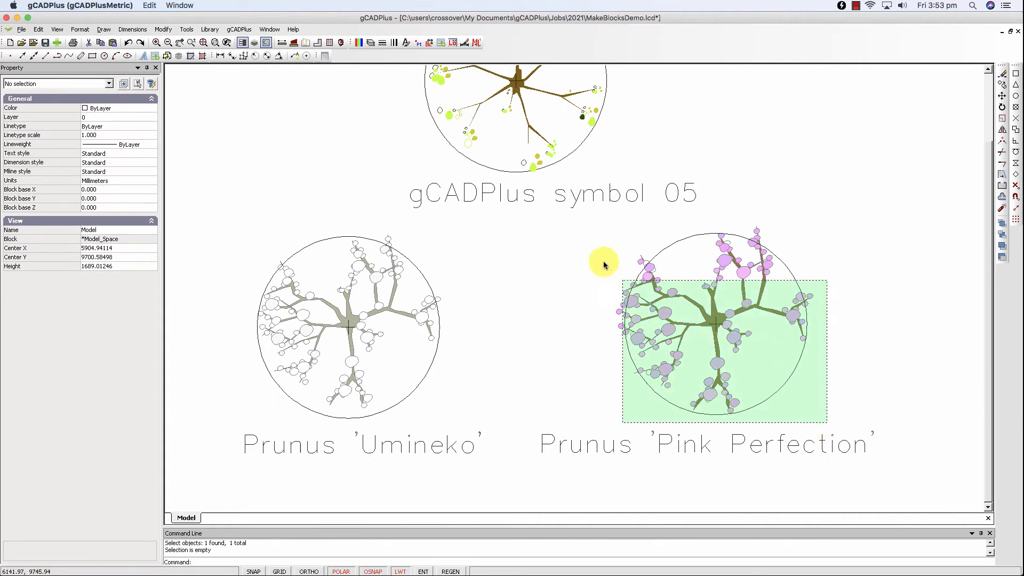
left_click(601, 219)
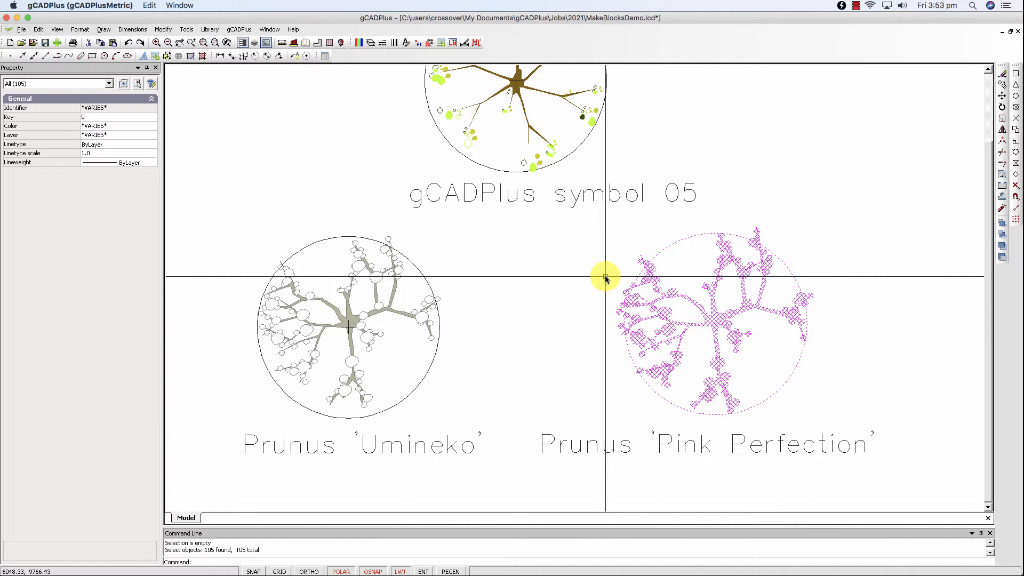
right_click(606, 278)
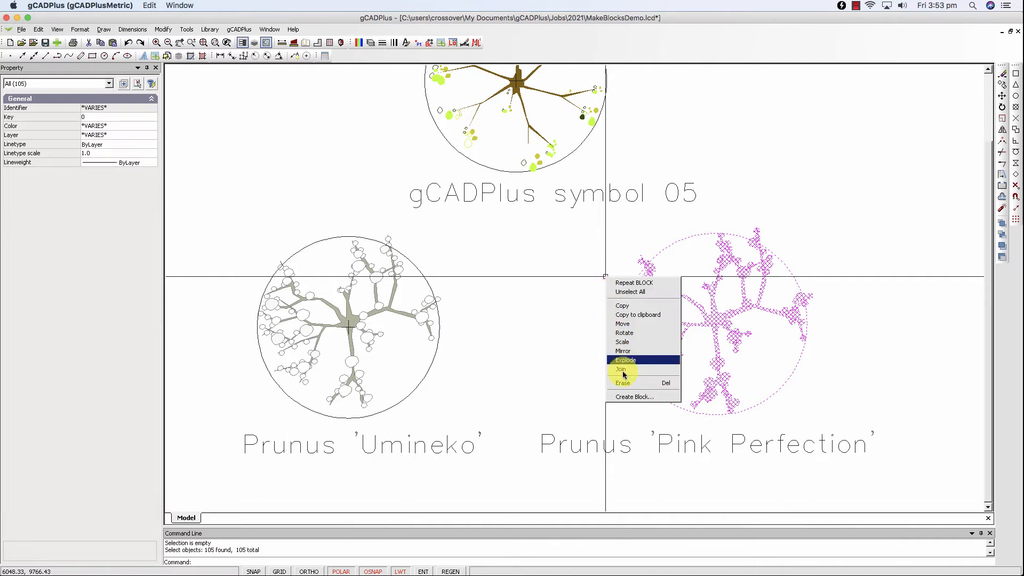
left_click(629, 396)
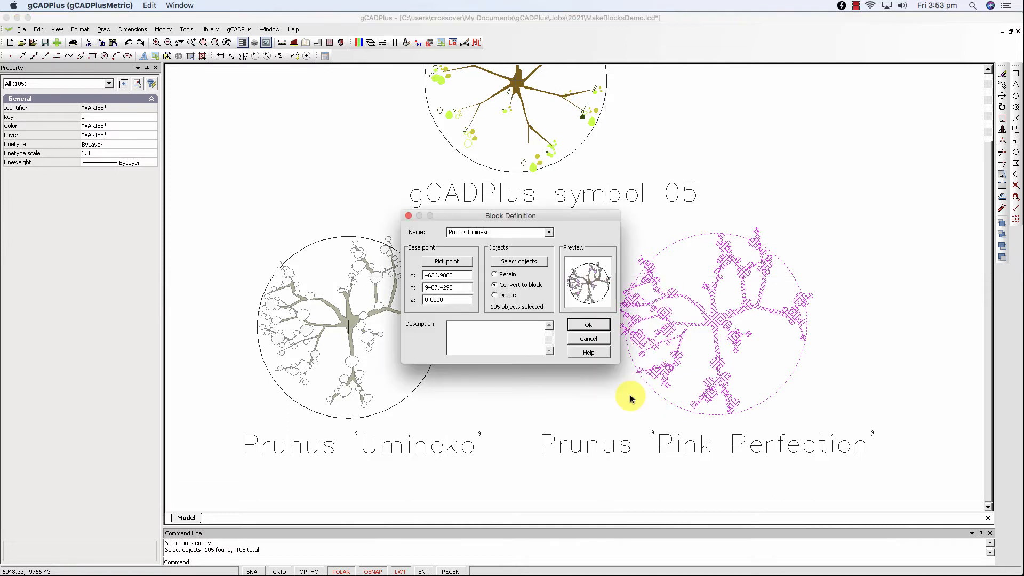
left_click(447, 263)
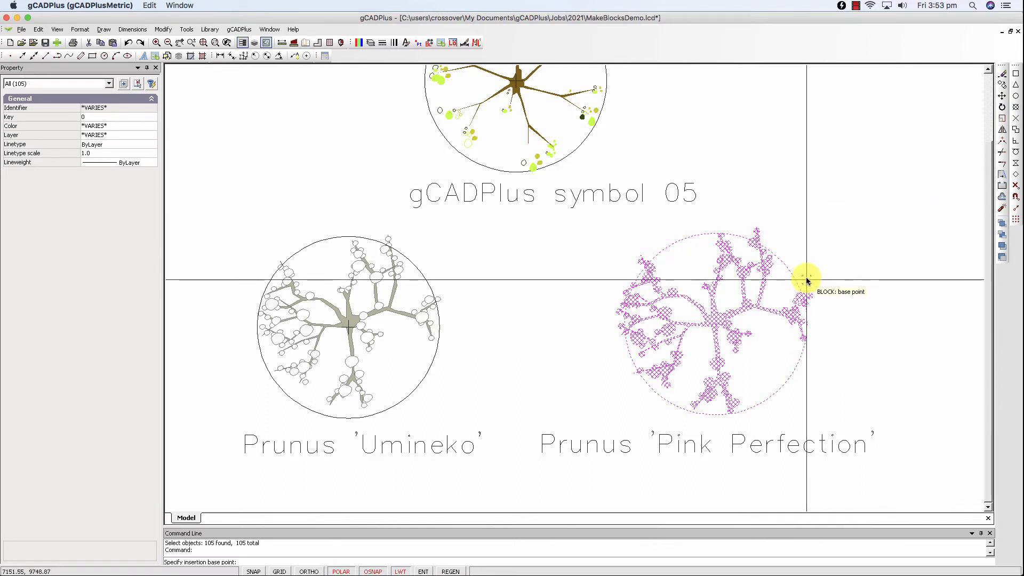
left_click(788, 277)
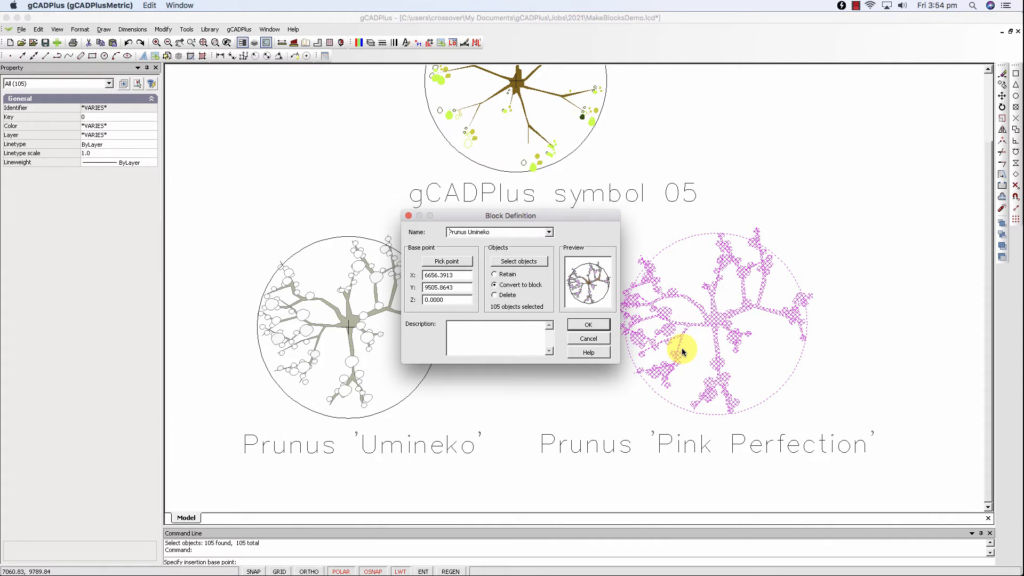
- Try to create the block under the existing name Prunus Umineko and decline to redefine that block
left_click(590, 327)
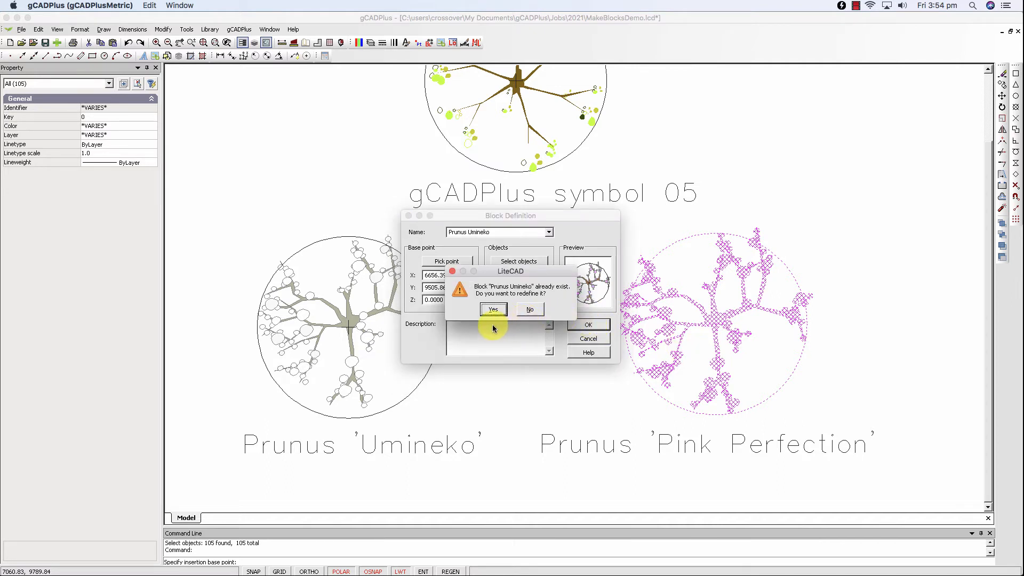
left_click(501, 311)
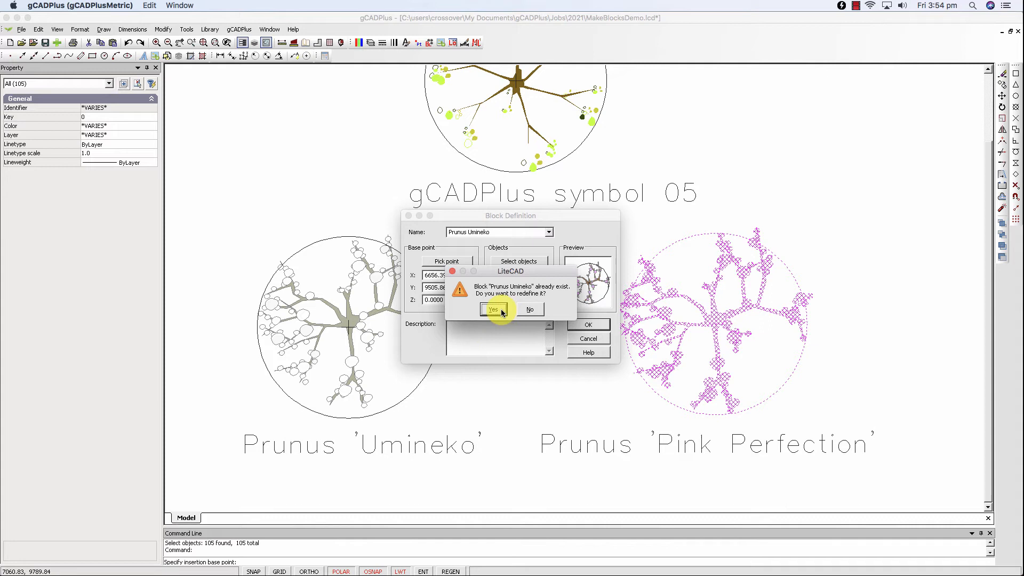
left_click(529, 310)
- Create the block from the Prunus 'Pink Perfection' symbol under the name Prunus Pink Perfection and check the resulting block reference
left_click(548, 233)
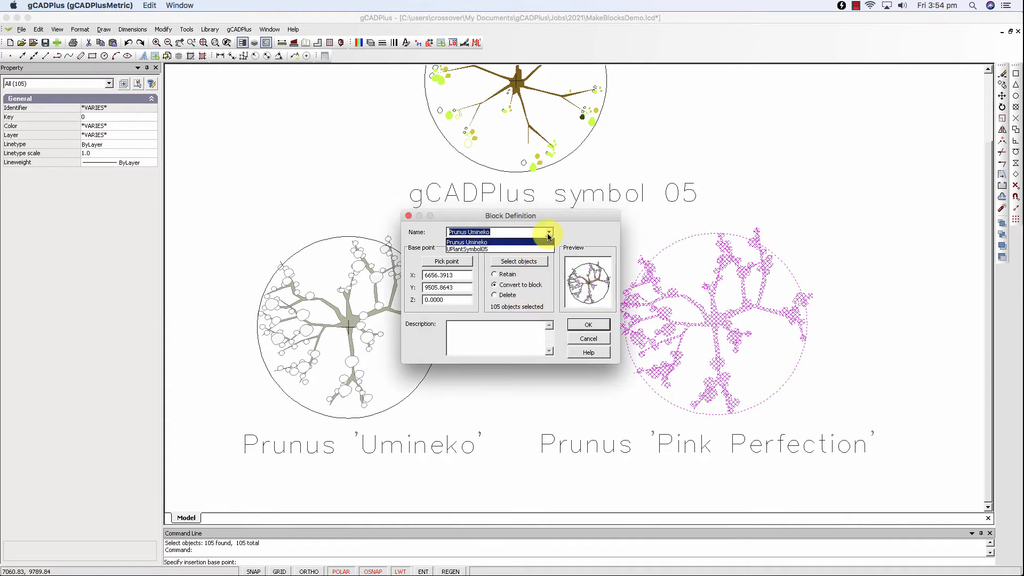
left_click(496, 244)
left_click(494, 231)
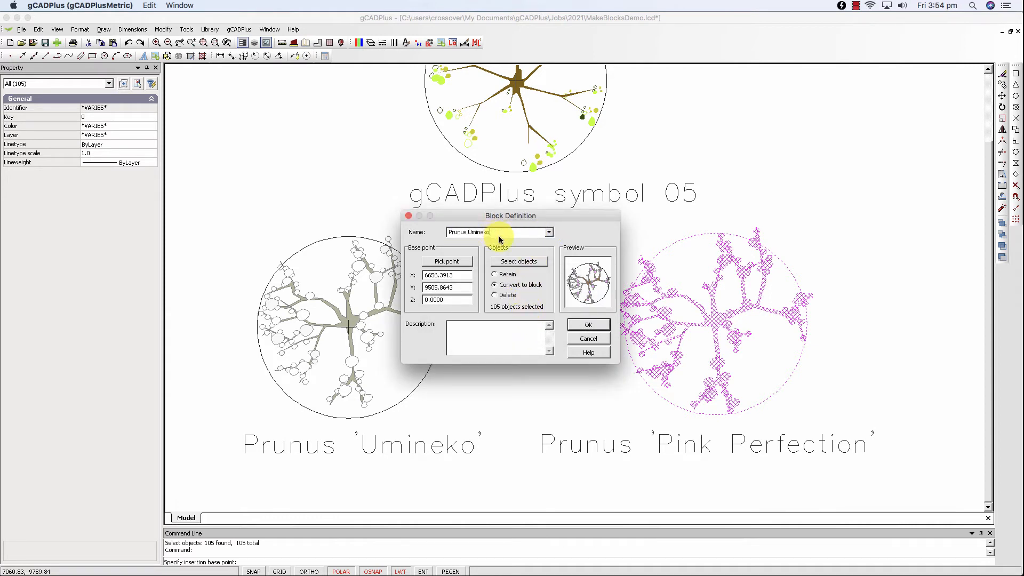
key("BackSpace")
key("BackSpace")
key("BackSpace")
key("BackSpace")
key("BackSpace")
left_click(590, 325)
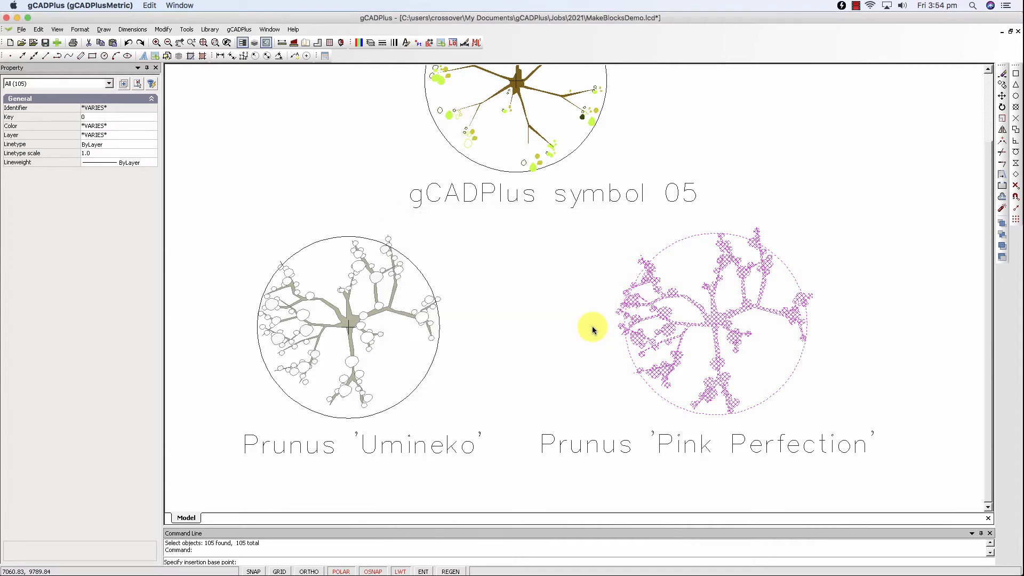
left_click(729, 326)
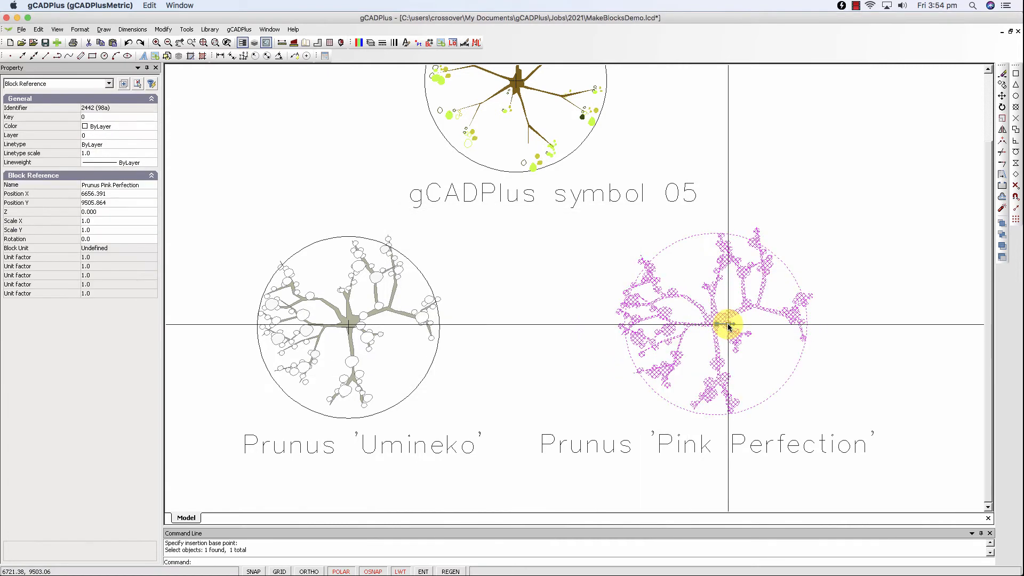
key("Escape")
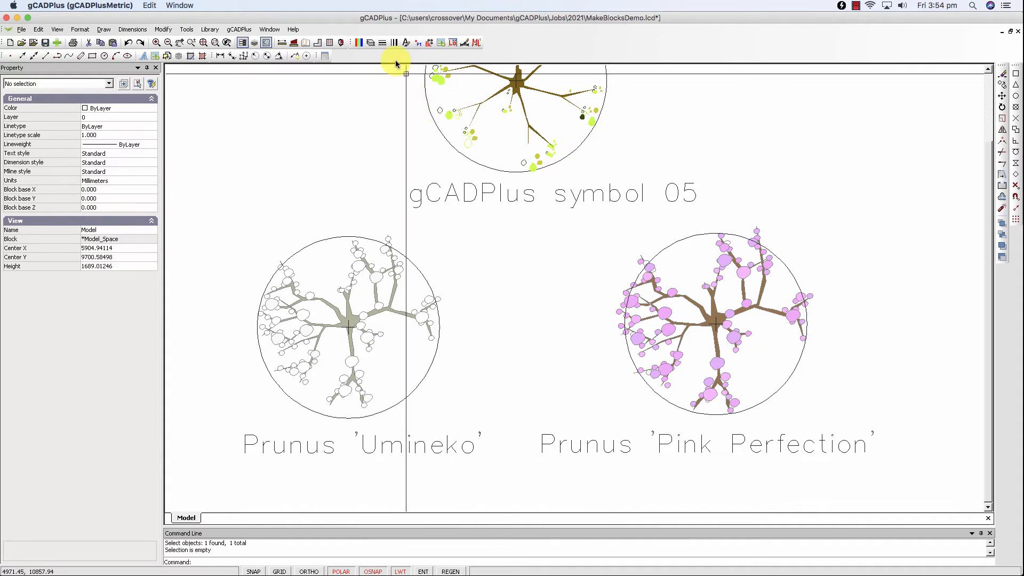
- Turn off the L-PLNT-SYMBOL layer so only the construction circles and centre points are displayed
left_click(371, 43)
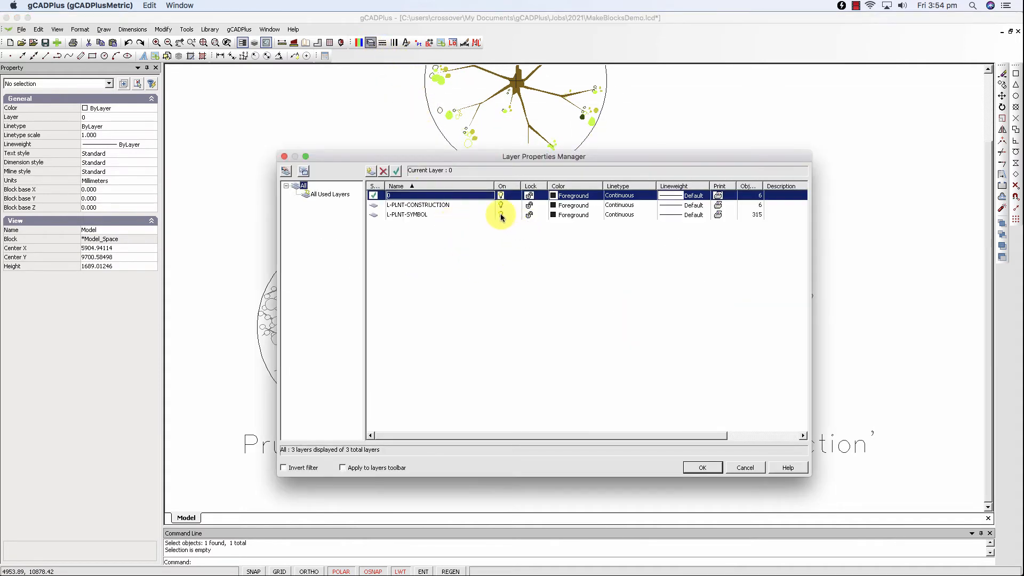
left_click(501, 215)
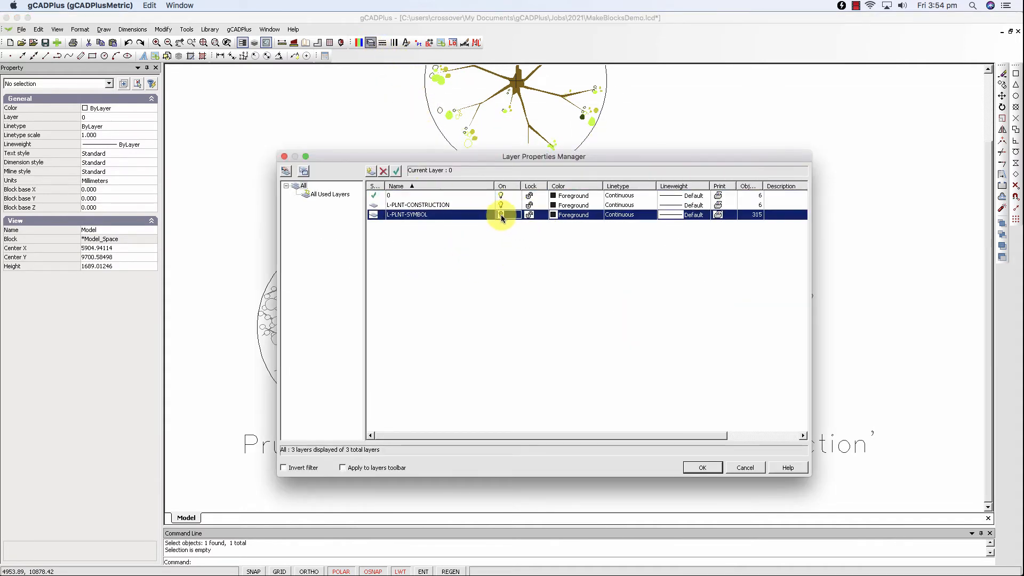
left_click(702, 467)
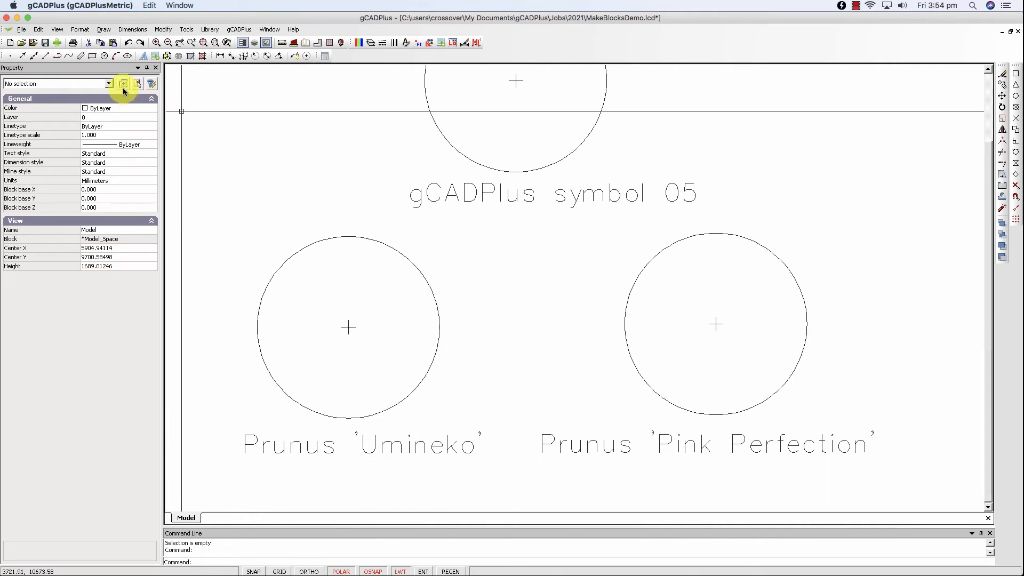
- Examine the drawing's point style and size settings without changing them
left_click(80, 30)
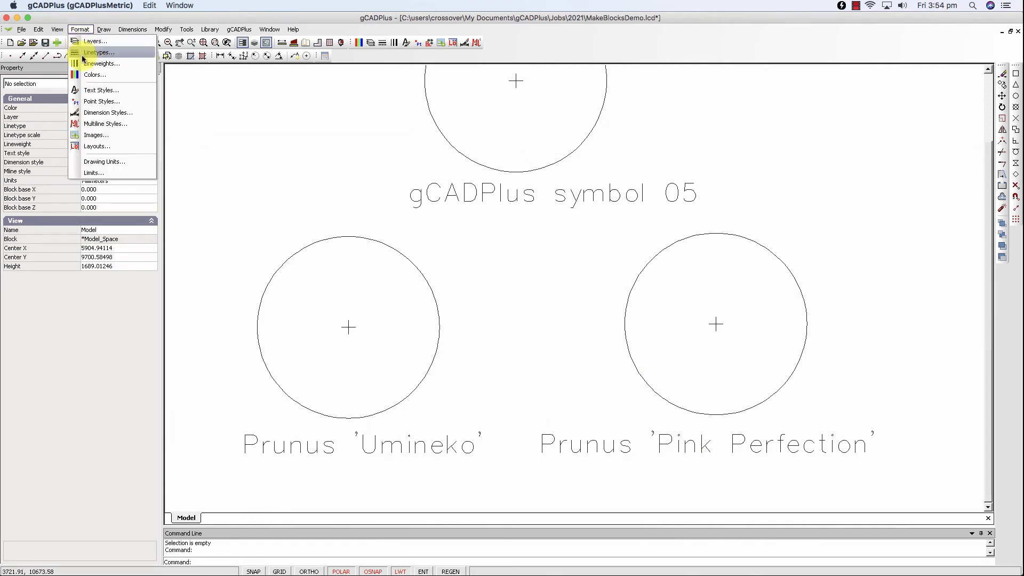
left_click(101, 106)
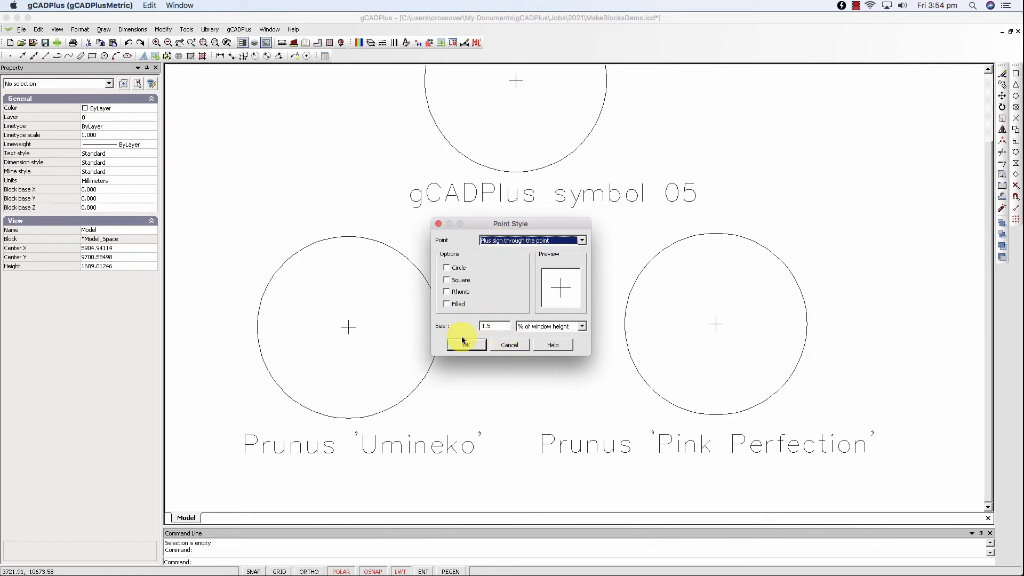
left_click(510, 345)
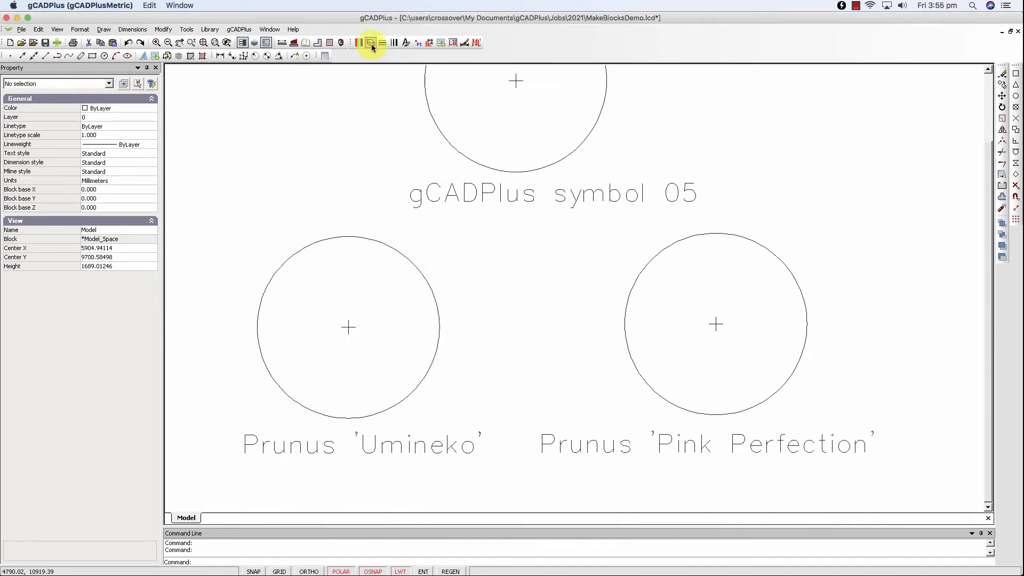
- Turn the L-PLNT-SYMBOL layer back on
left_click(371, 44)
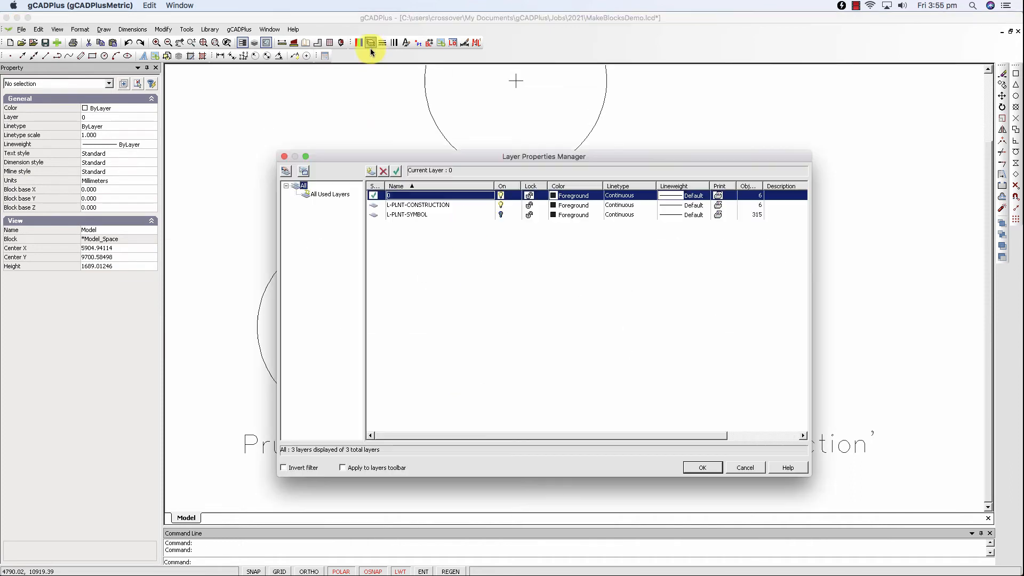
left_click(501, 215)
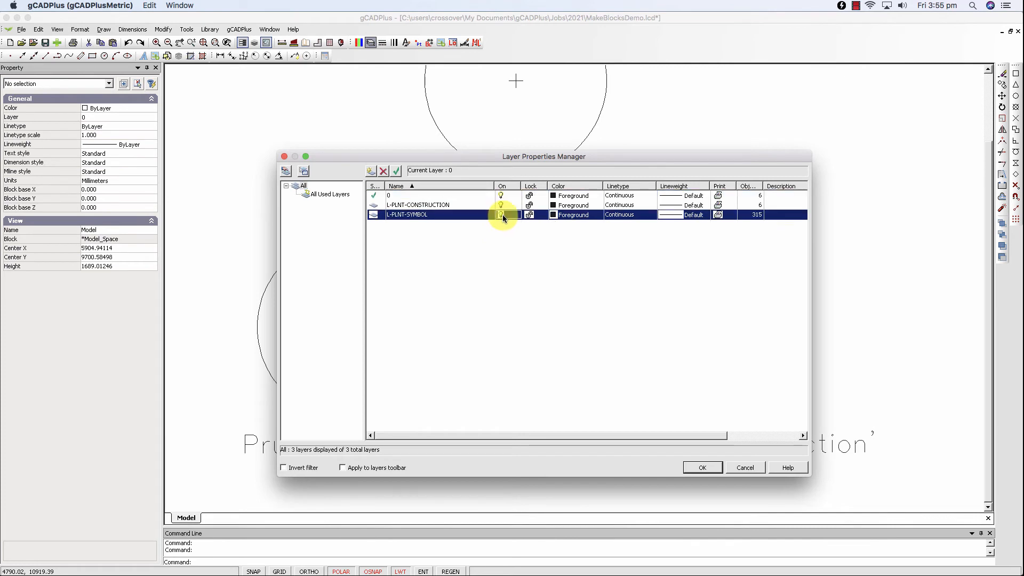
left_click(704, 467)
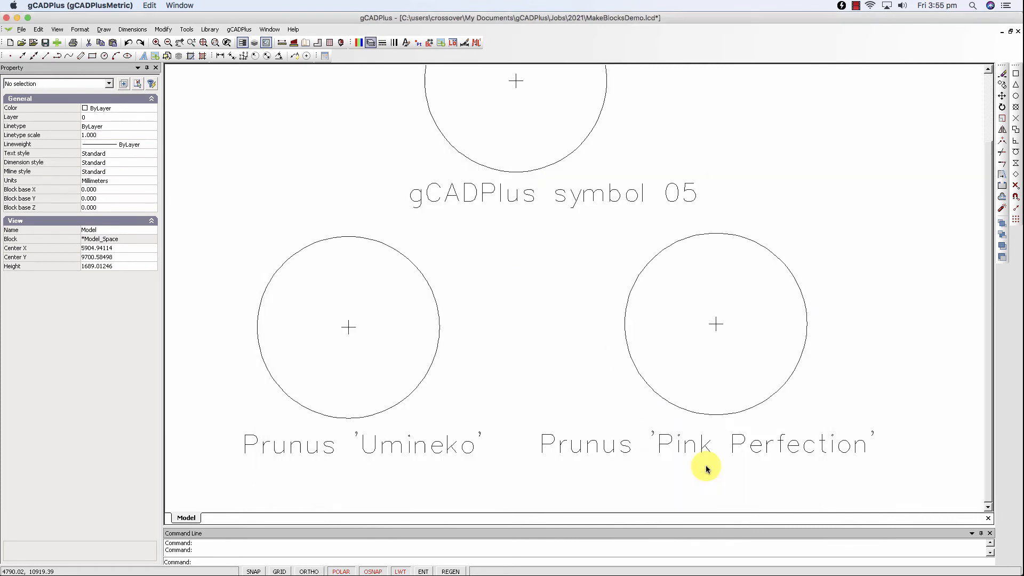
- Rotate the Prunus 'Umineko' block counter-clockwise about its base point and inspect its centre up close
left_click(429, 283)
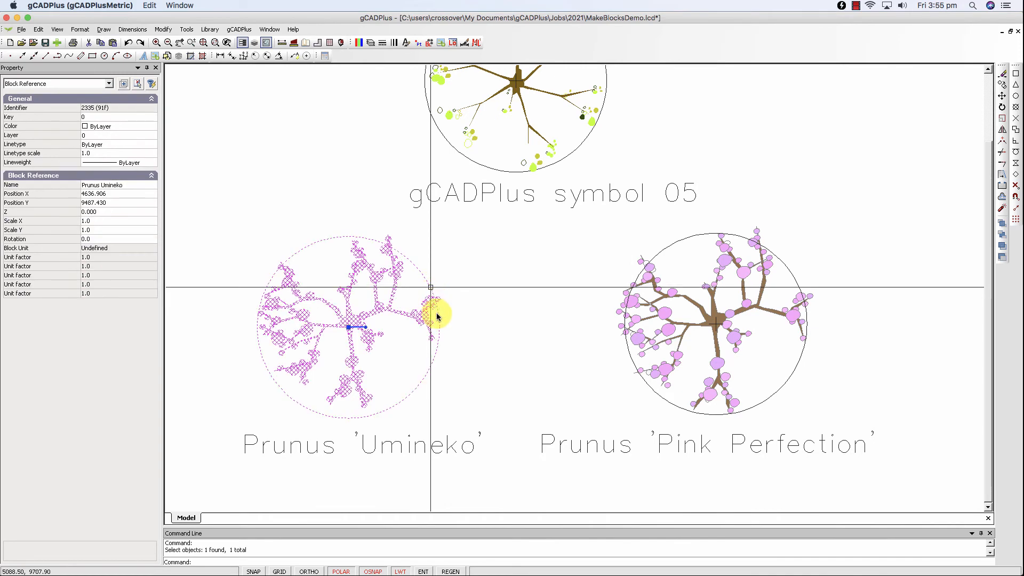
left_click(365, 327)
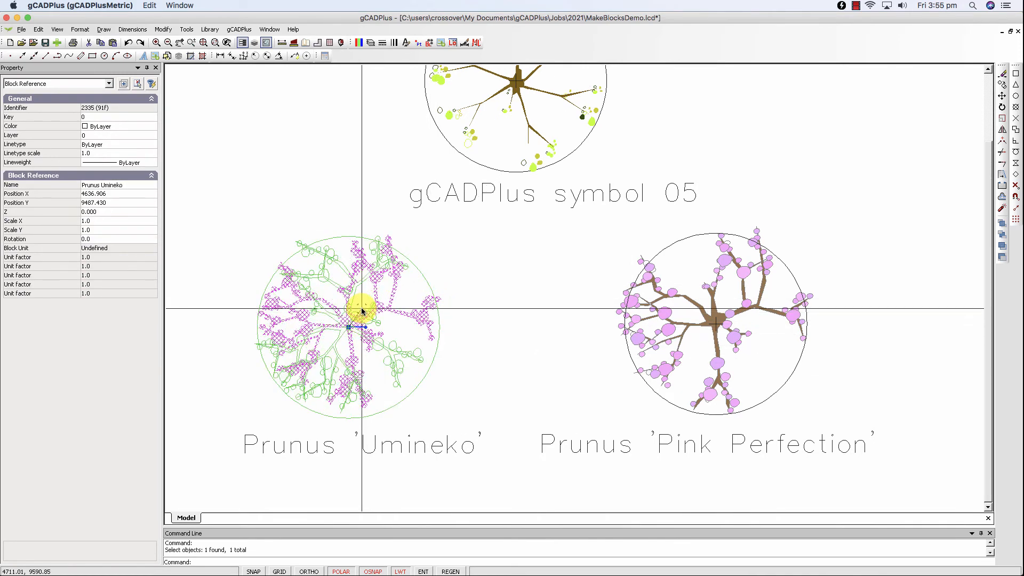
left_click(356, 351)
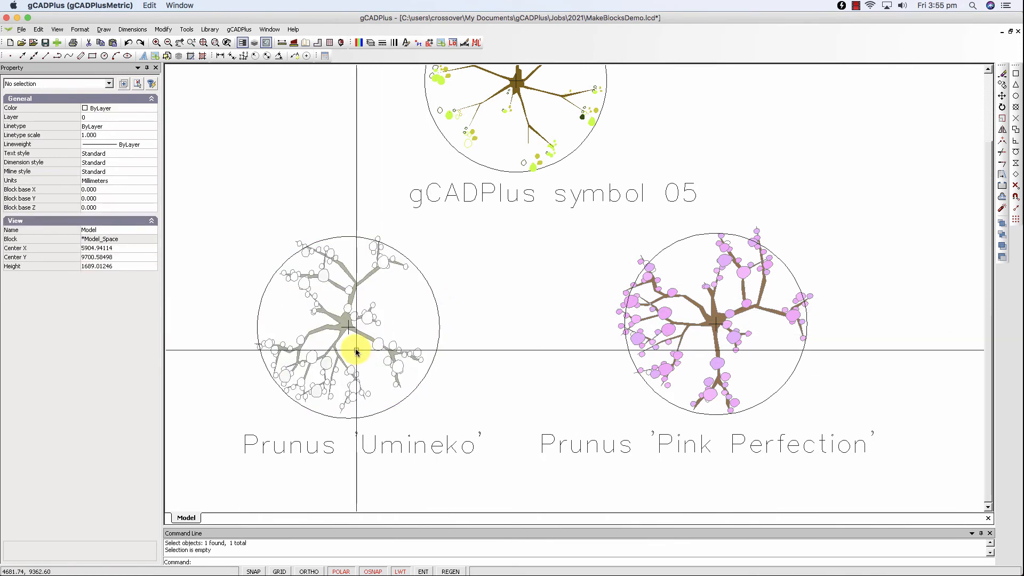
scroll(356, 352, "up", 4)
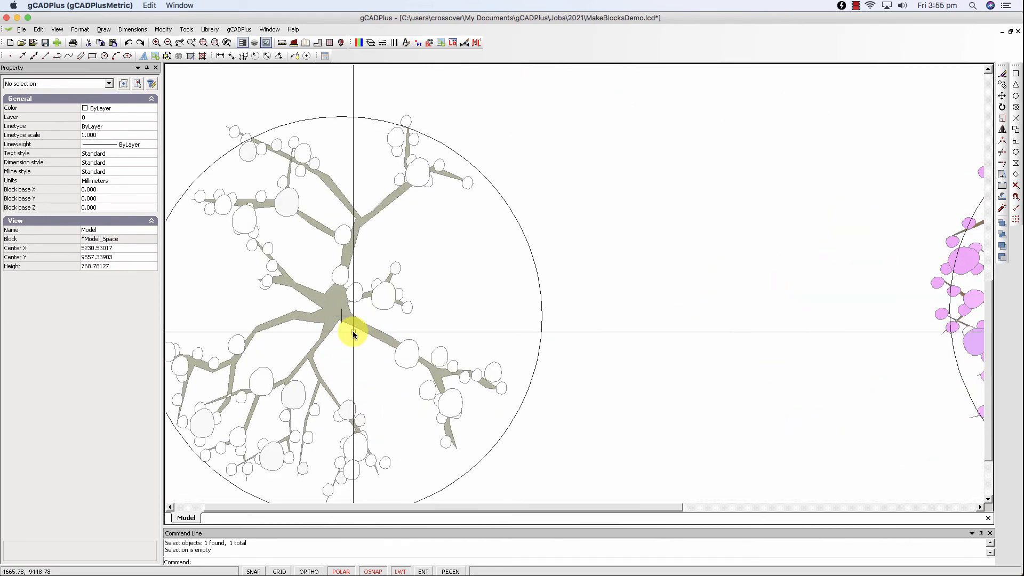
scroll(353, 332, "down", 4)
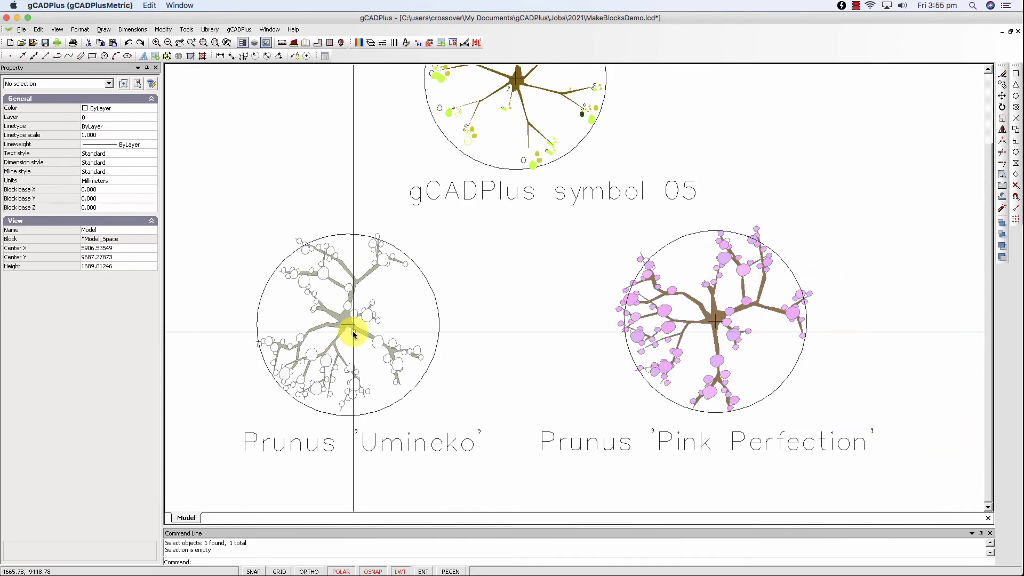
- Copy the Prunus 'Pink Perfection' block from its centre to three overlapping positions well to the right of gCADPlus symbol 05
scroll(353, 332, "down", 4)
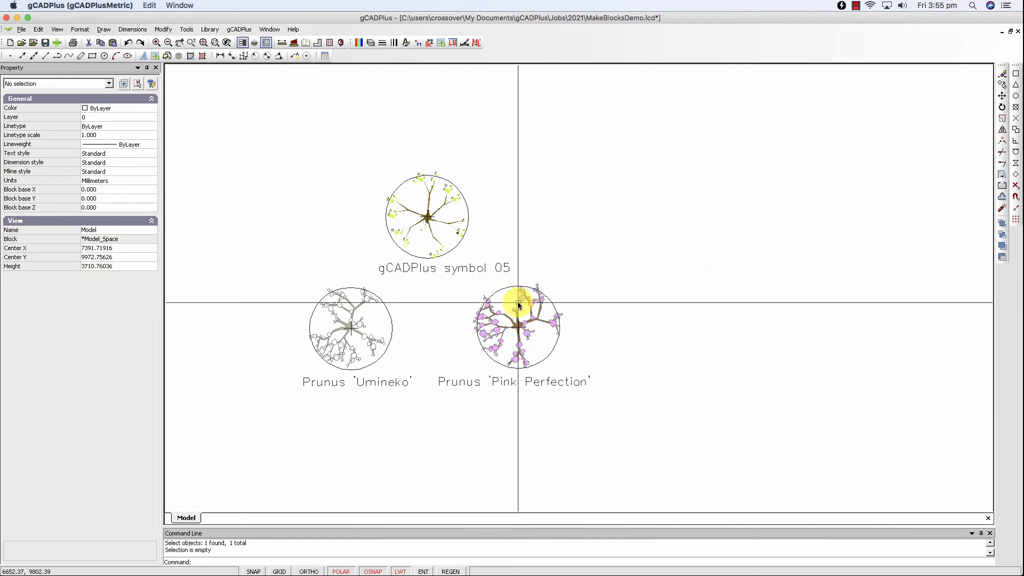
left_click(523, 327)
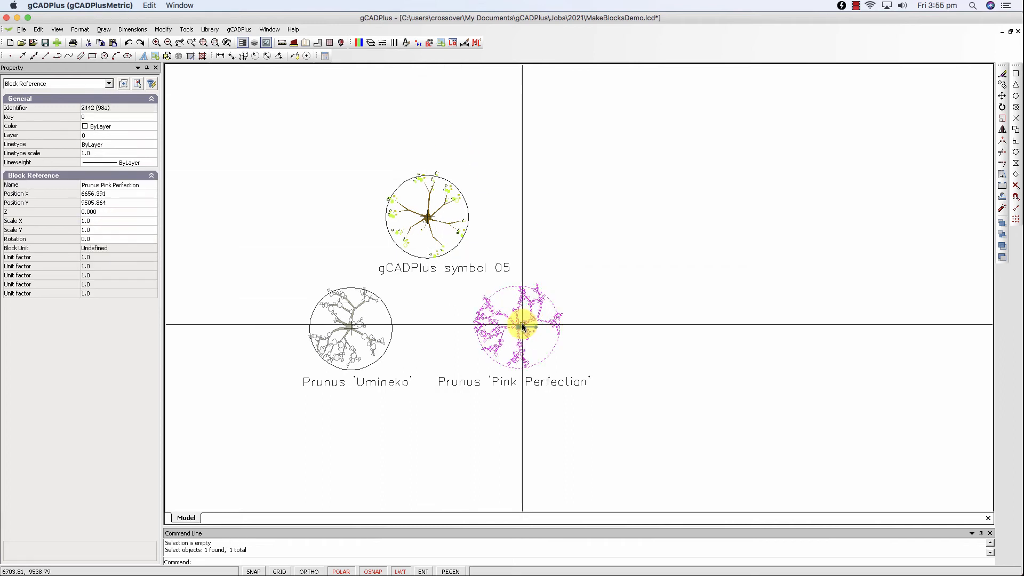
right_click(522, 326)
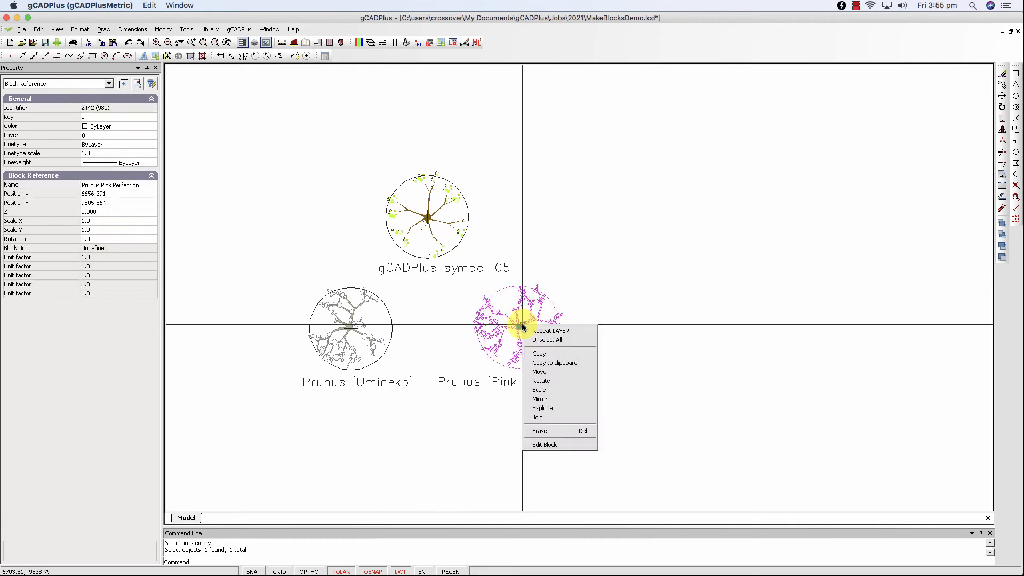
left_click(543, 354)
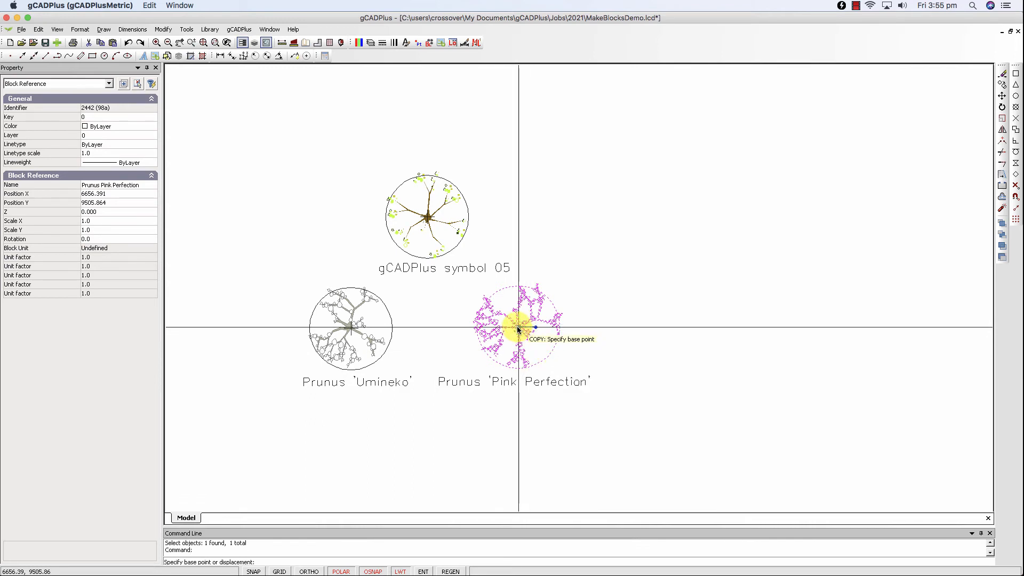
left_click(518, 327)
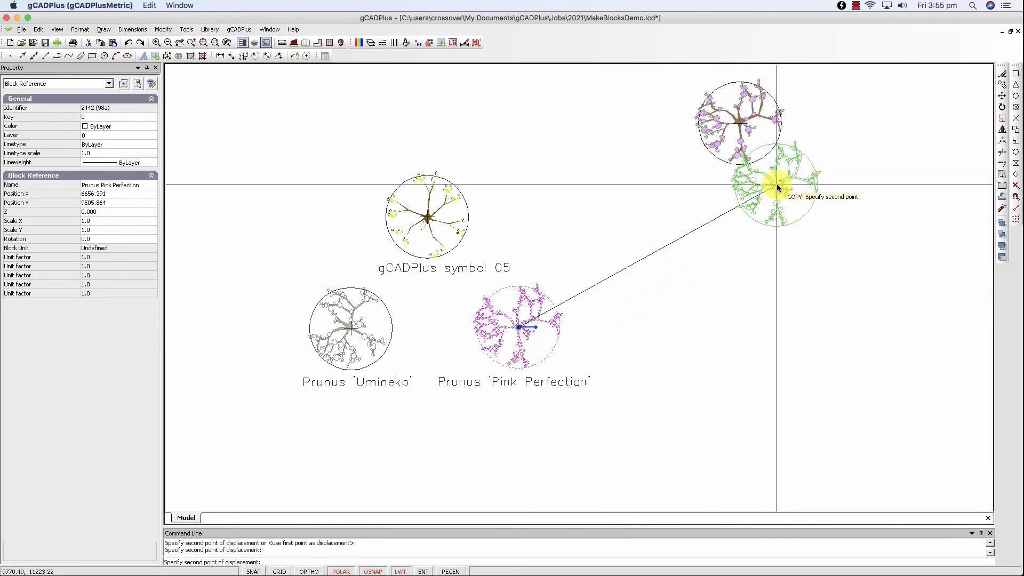
left_click(777, 188)
left_click(751, 253)
key("Escape")
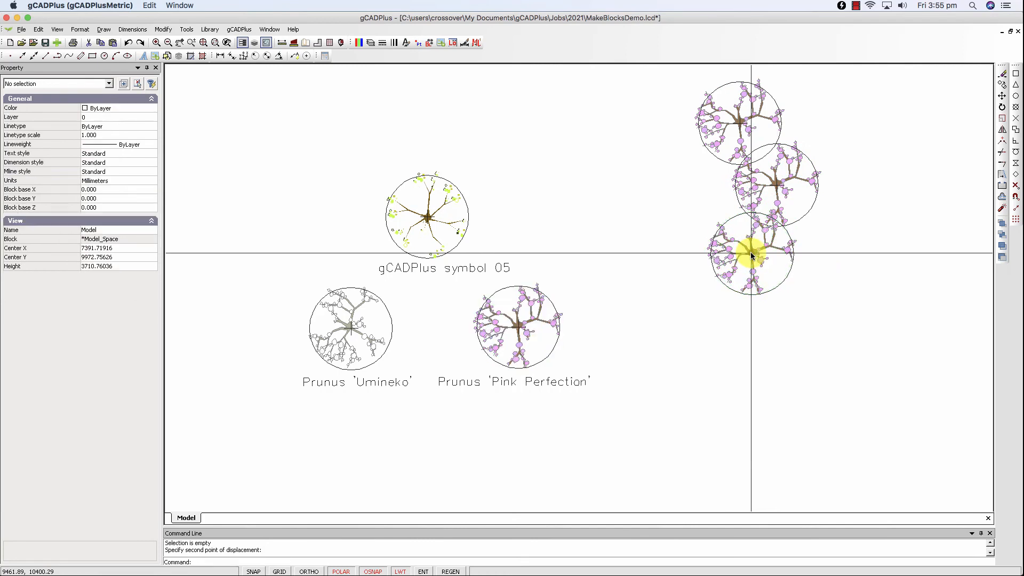
- Measure the distance across the middle Prunus 'Pink Perfection' copy
left_click(281, 46)
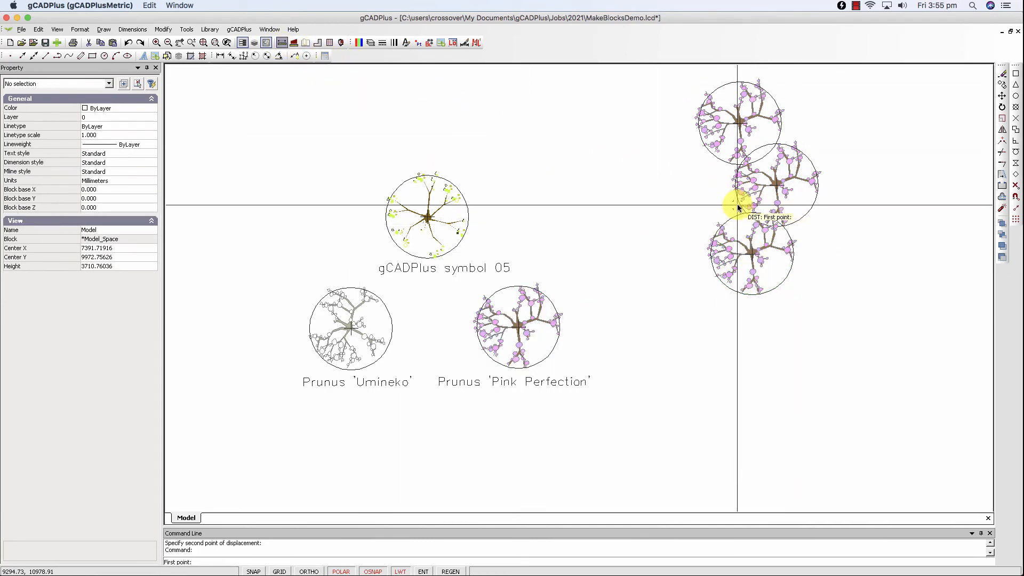
left_click(739, 206)
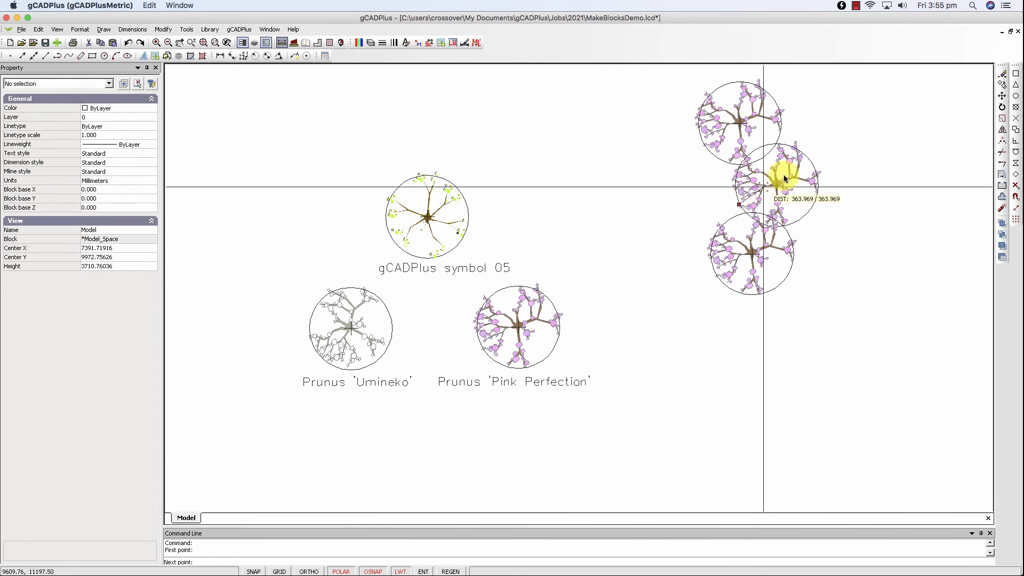
left_click(813, 166)
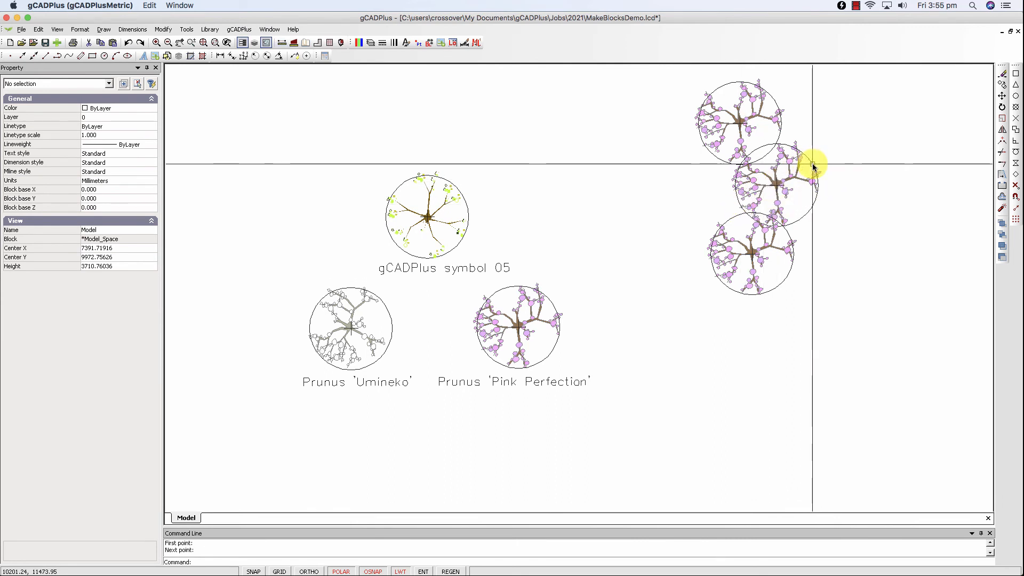
- Turn off the L-PLNT-CONSTRUCTION layer to hide the circles and centre points of all plant symbols
left_click(371, 42)
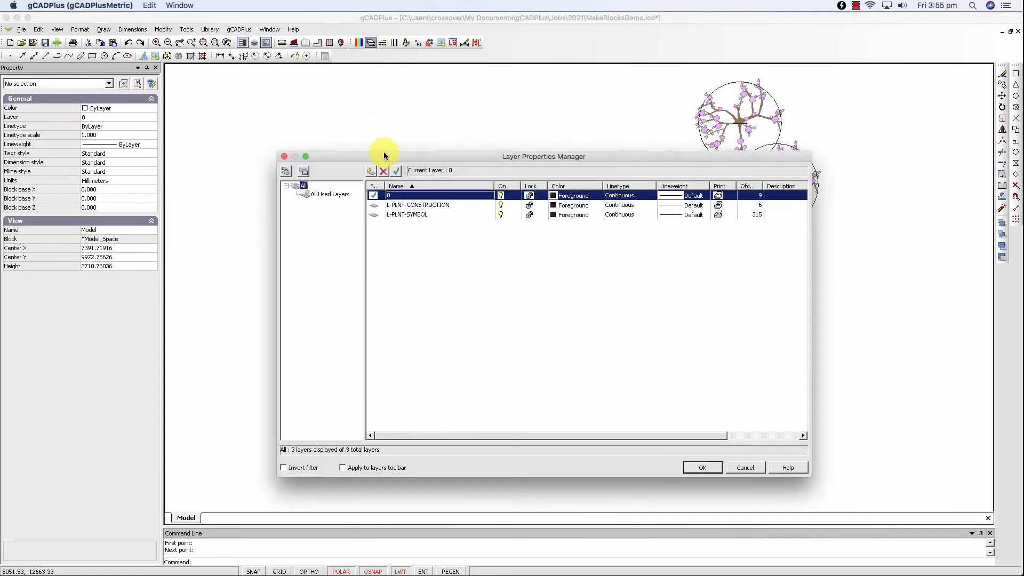
left_click(501, 206)
left_click(714, 468)
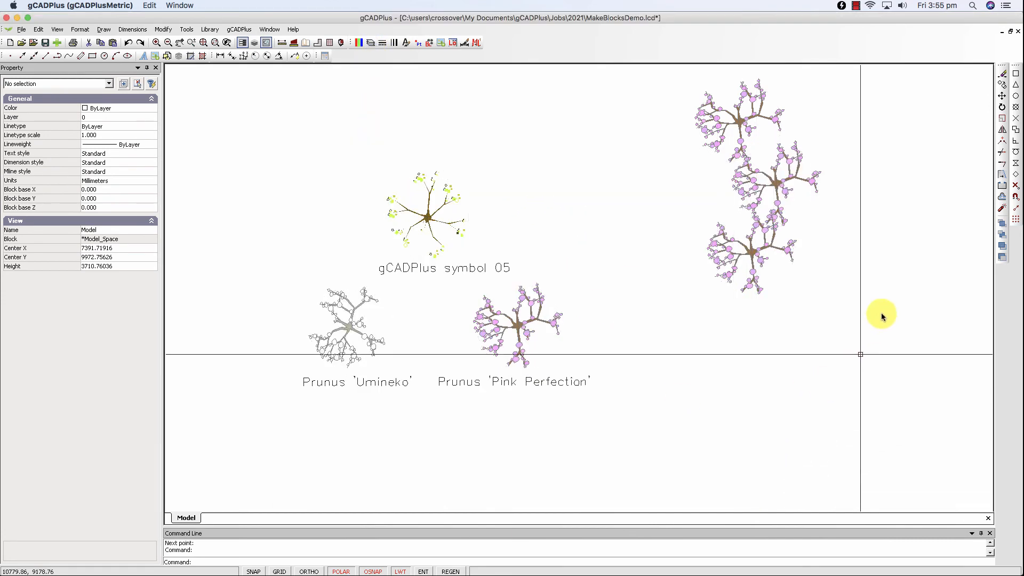
- Rotate the middle Prunus 'Pink Perfection' copy to 315 degrees about its base point
middle_click_drag(642, 224, 579, 259)
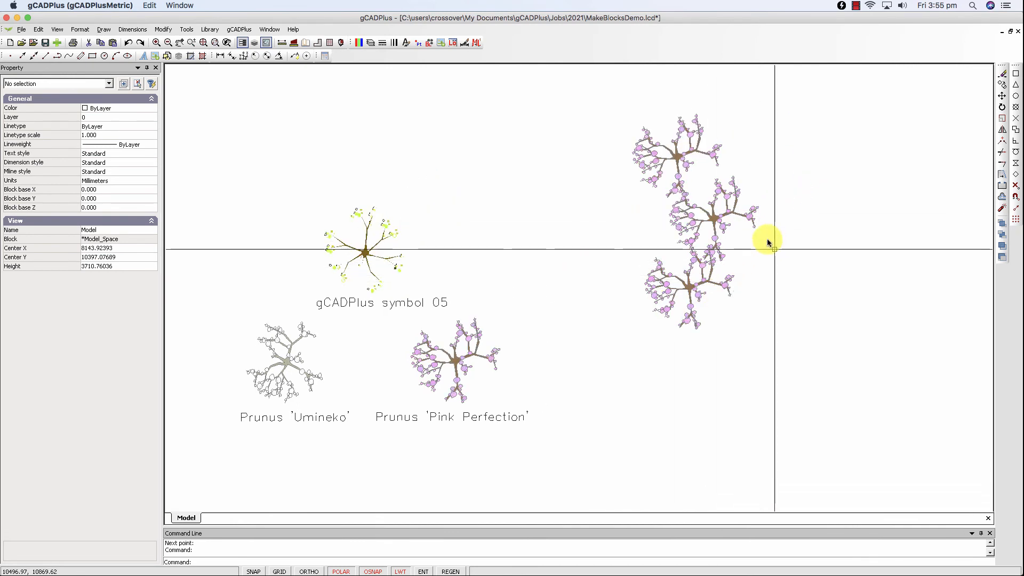
left_click(718, 224)
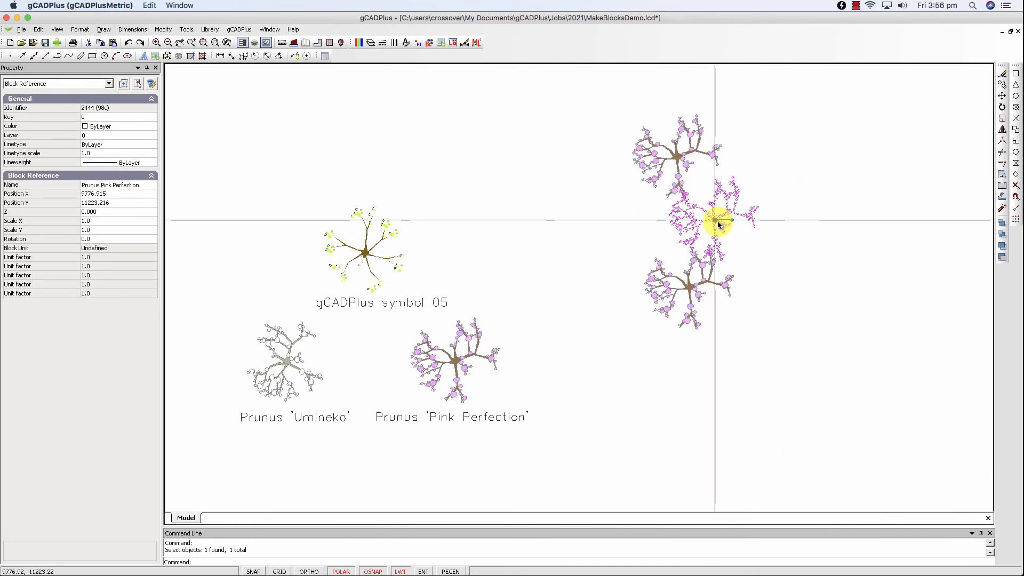
left_click(715, 219)
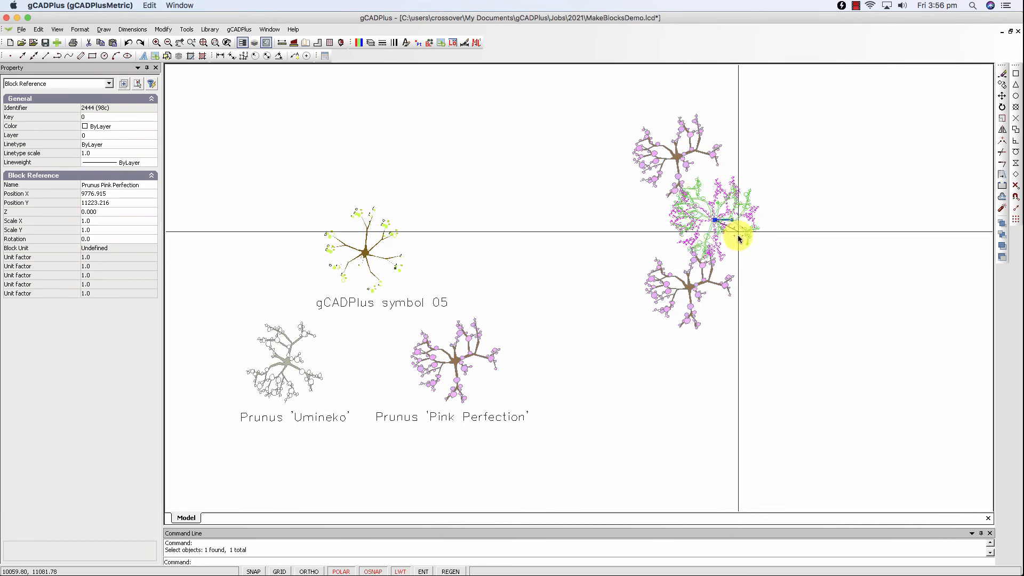
left_click(739, 245)
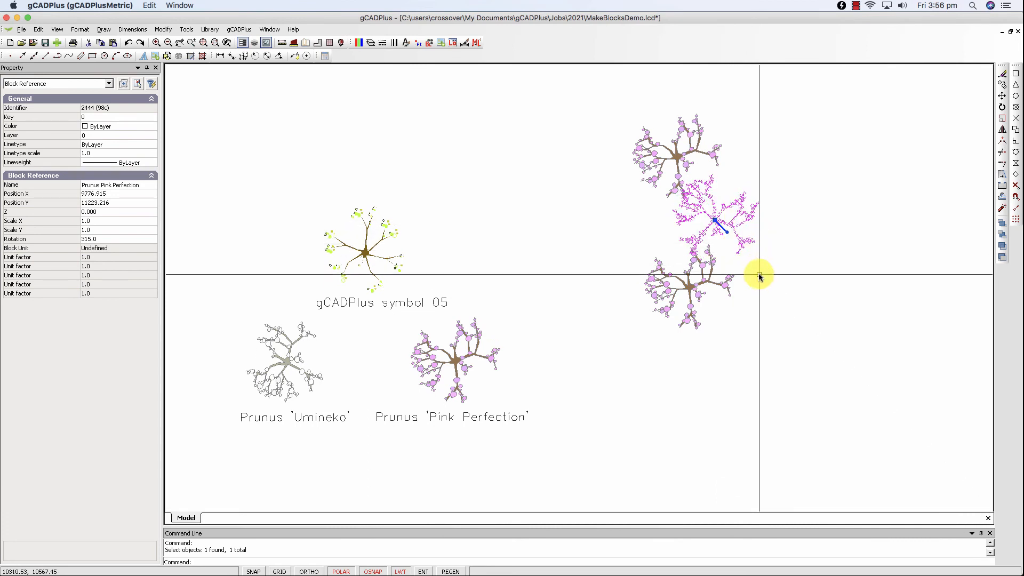
key("Escape")
- Scale the lowest Prunus 'Pink Perfection' copy down about its centre to a factor of about 0.71, using reference points
left_click(686, 290)
right_click(685, 288)
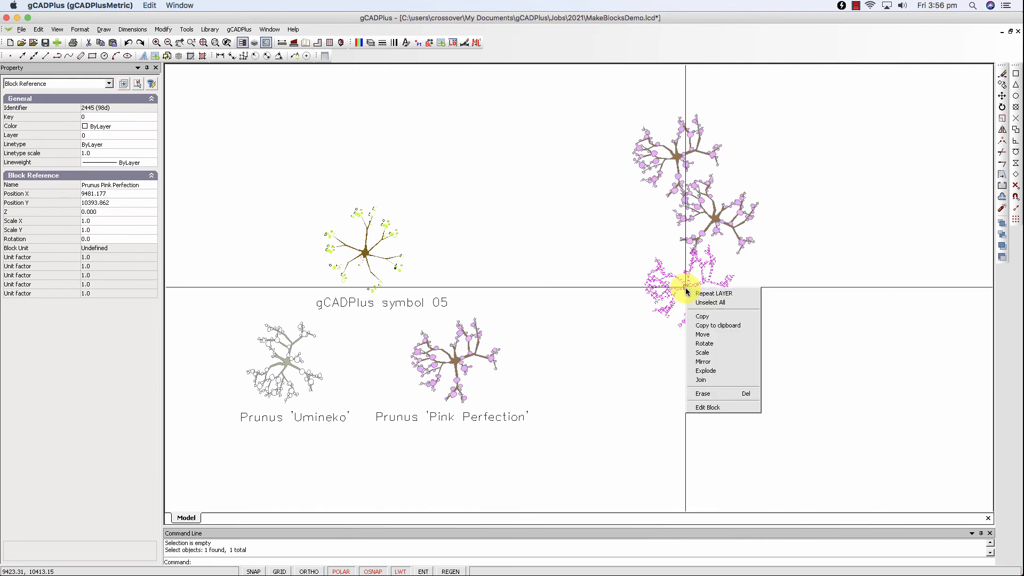
left_click(705, 352)
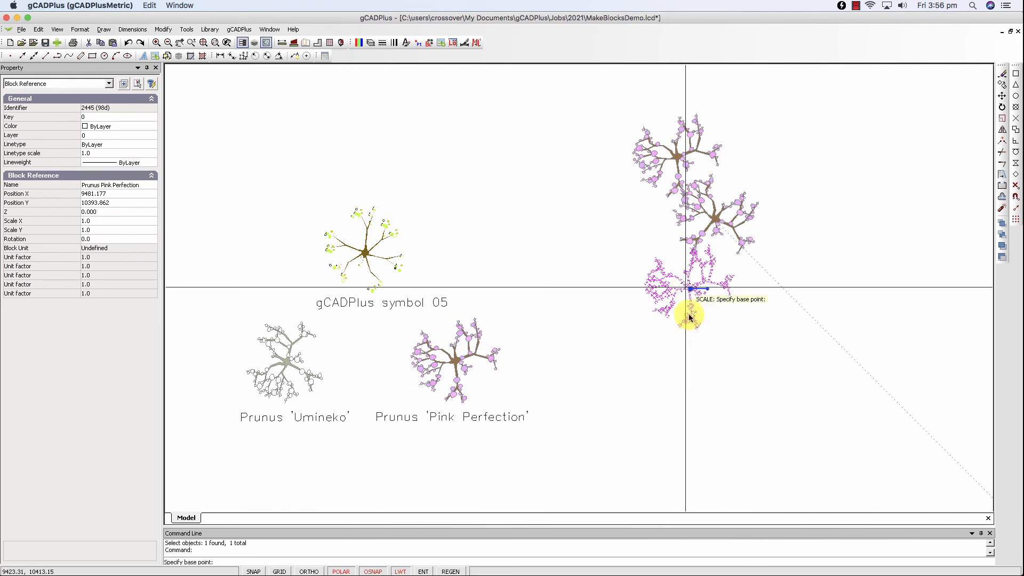
left_click(689, 290)
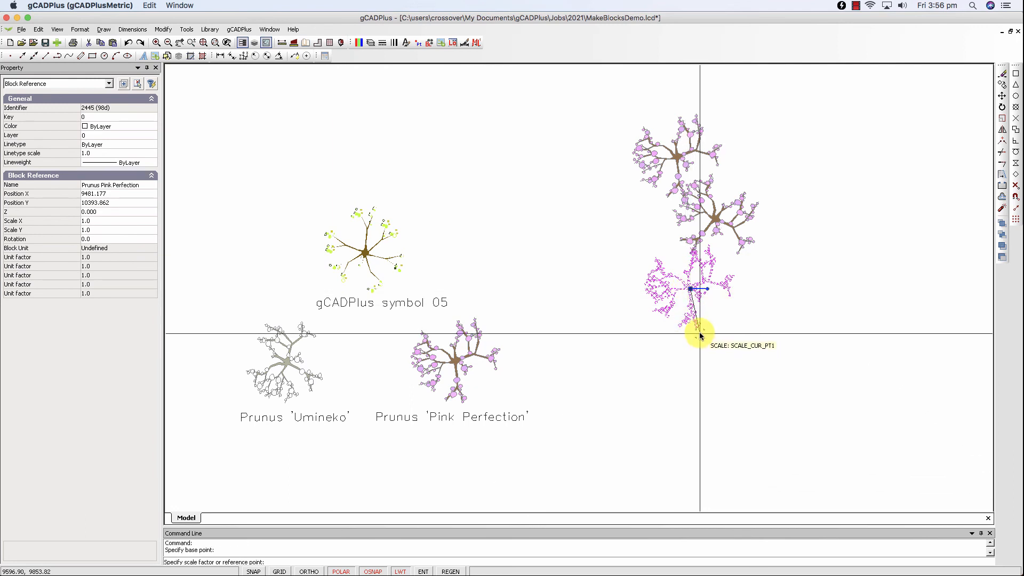
left_click(692, 331)
left_click(696, 320)
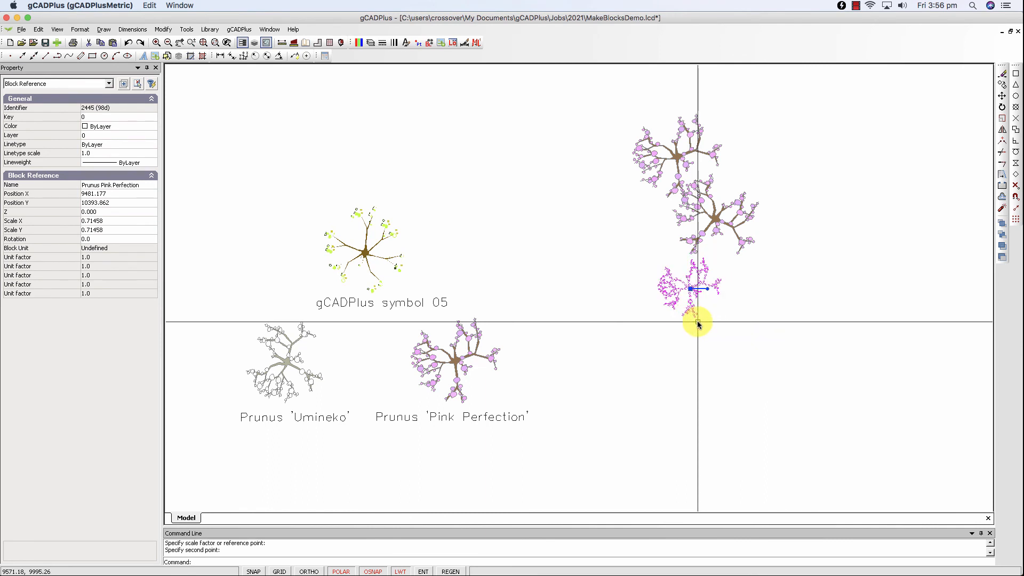
- Move the scaled-down Prunus 'Pink Perfection' copy by its centre to overlap the other two copies, at about X 9211, Y 11345
left_click(694, 292)
left_click(690, 288)
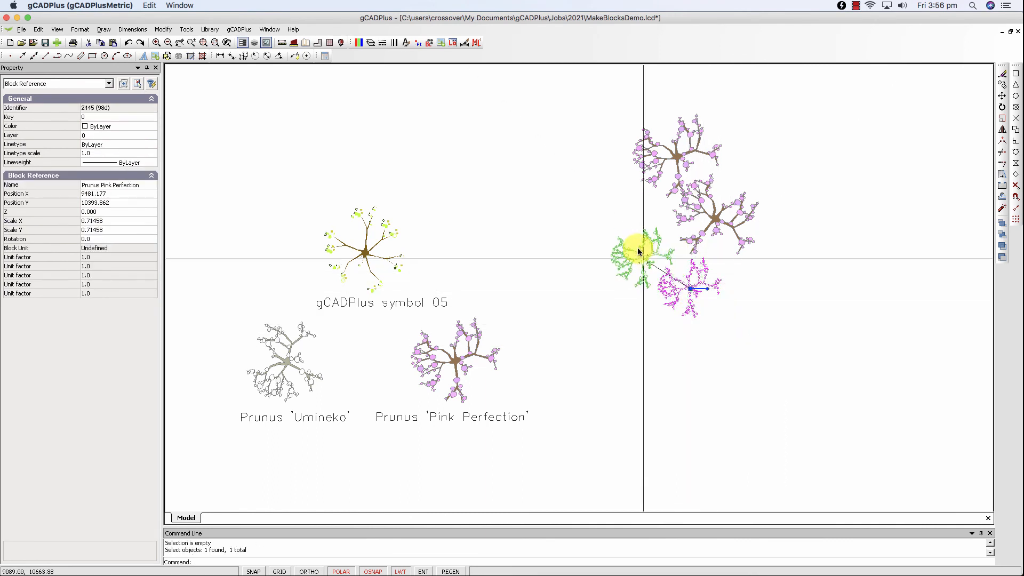
left_click(669, 211)
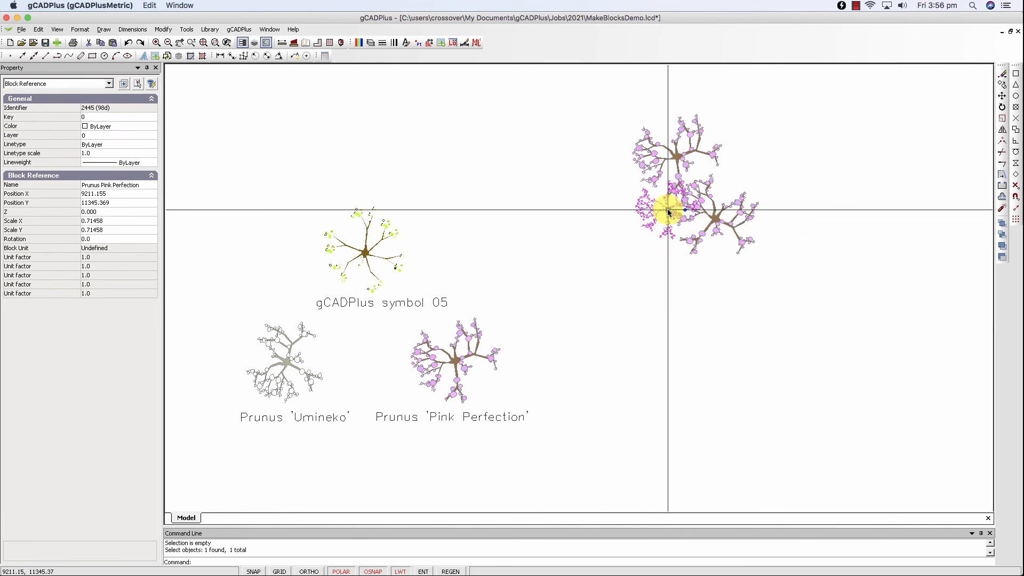
key("Escape")
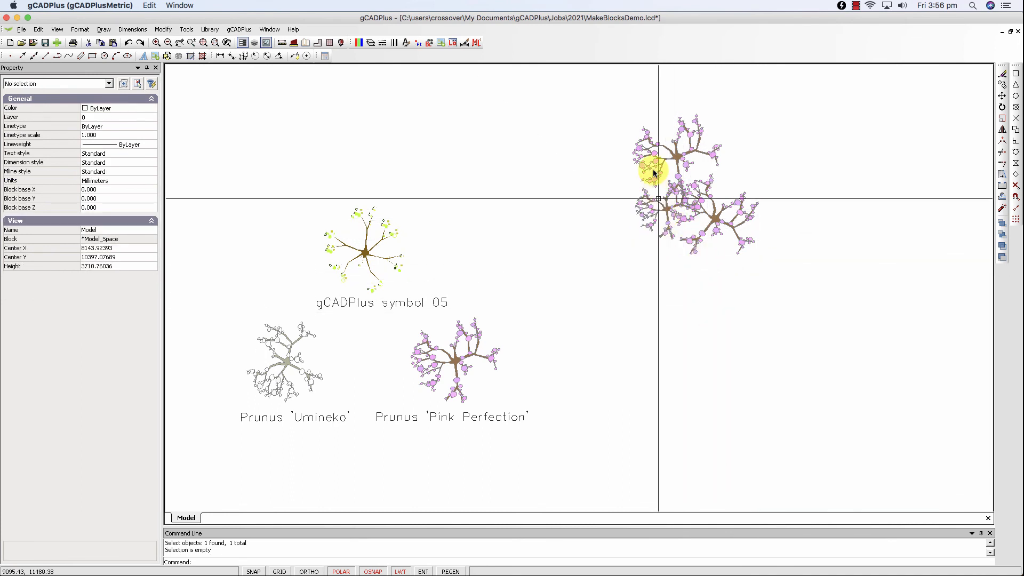